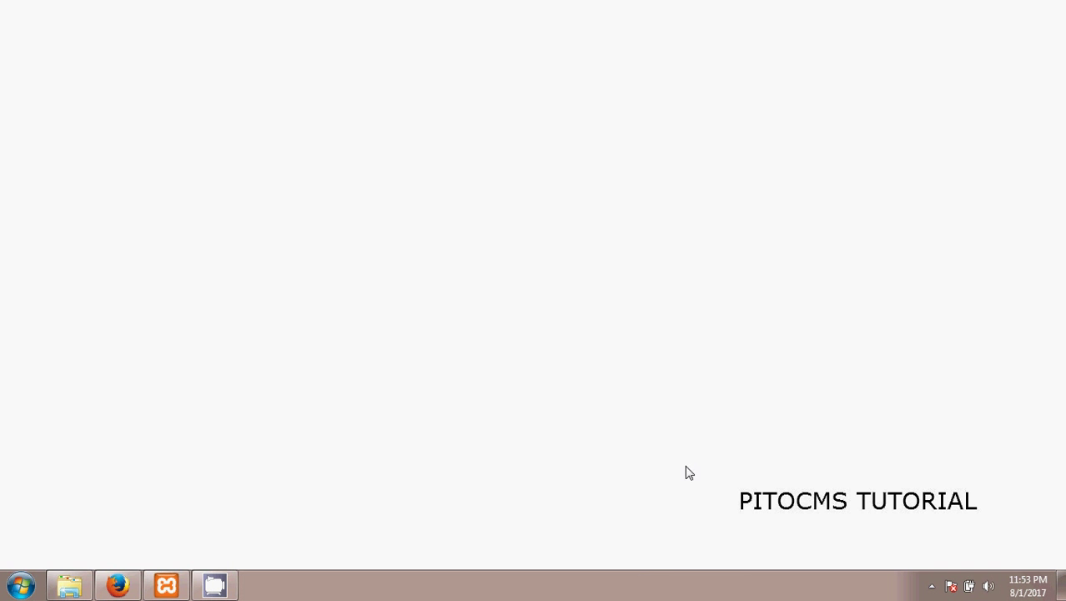
Restore the Firefox window showing the CakePHP home page.
left_click(121, 586)
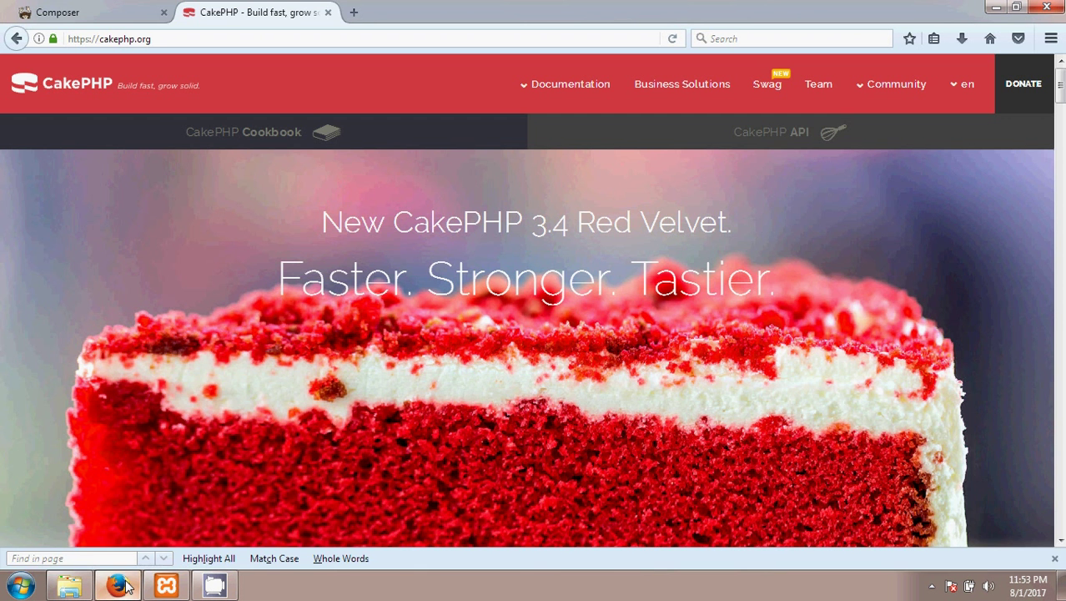
Switch to the getcomposer.org Composer page and scroll down it.
left_click(91, 13)
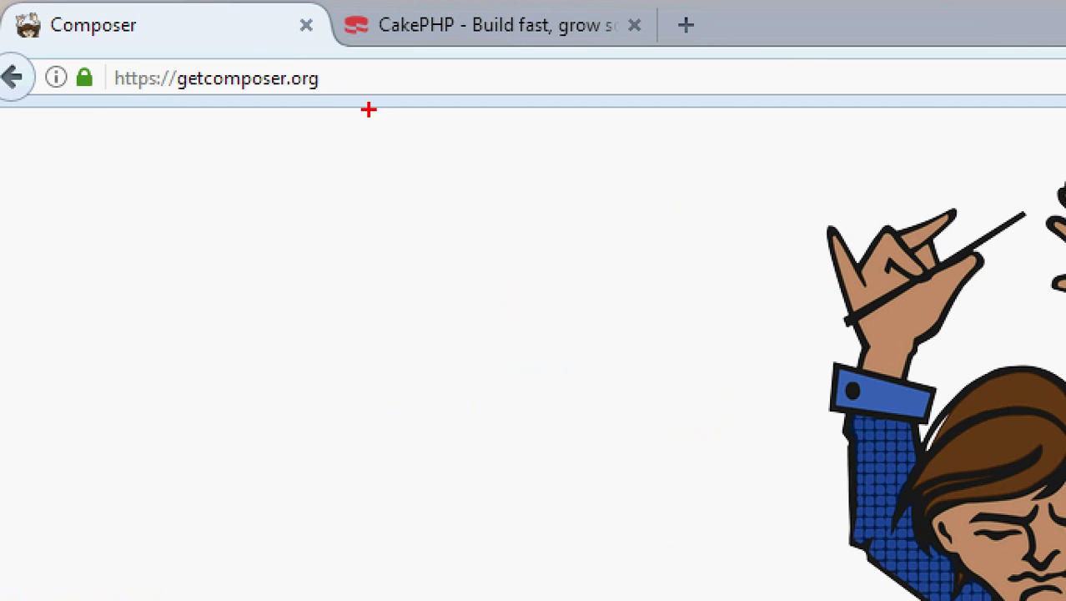
mouse_move(380, 98)
left_mouse_down()
mouse_move(166, 27)
mouse_move(381, 114)
left_mouse_up()
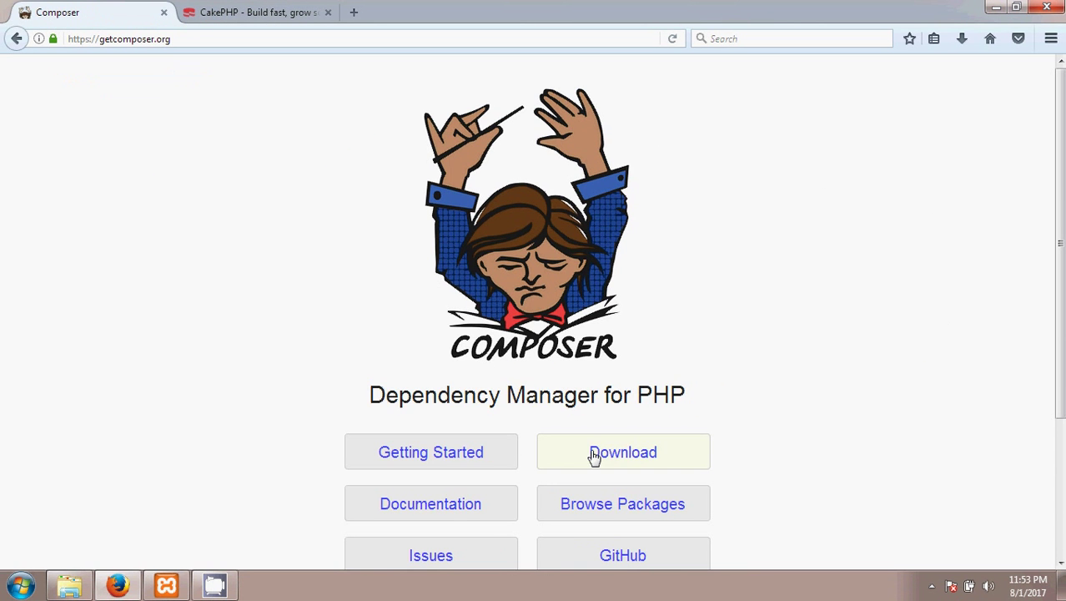
scroll(857, 371, "down", 4)
Open the Composer Download page and read the Windows Installer and command-line instructions.
left_click(632, 279)
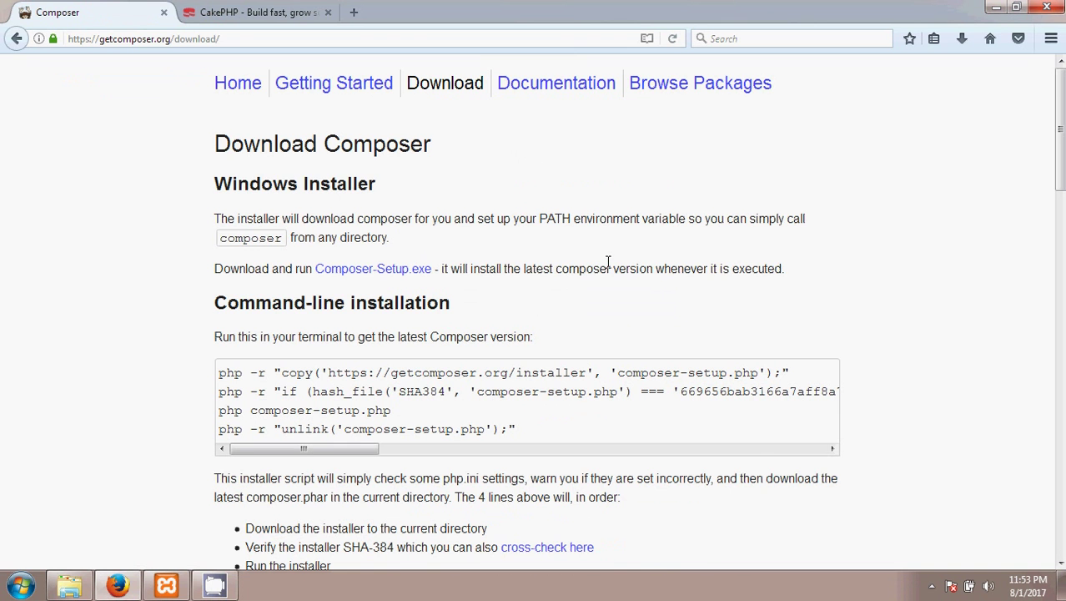
left_click_drag(215, 188, 380, 182)
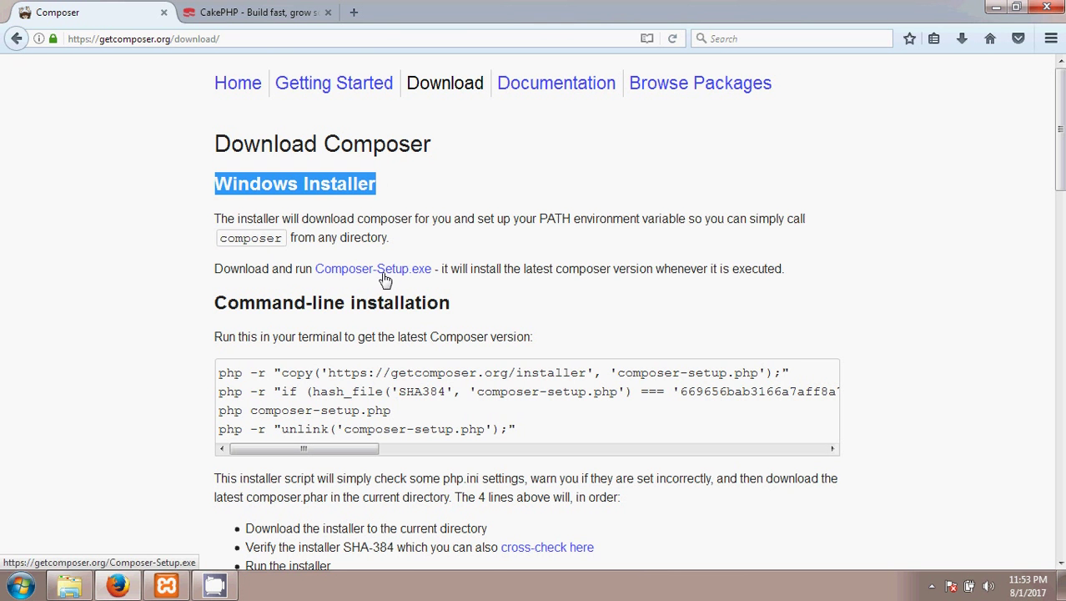
left_click_drag(531, 443, 219, 372)
left_click(74, 335)
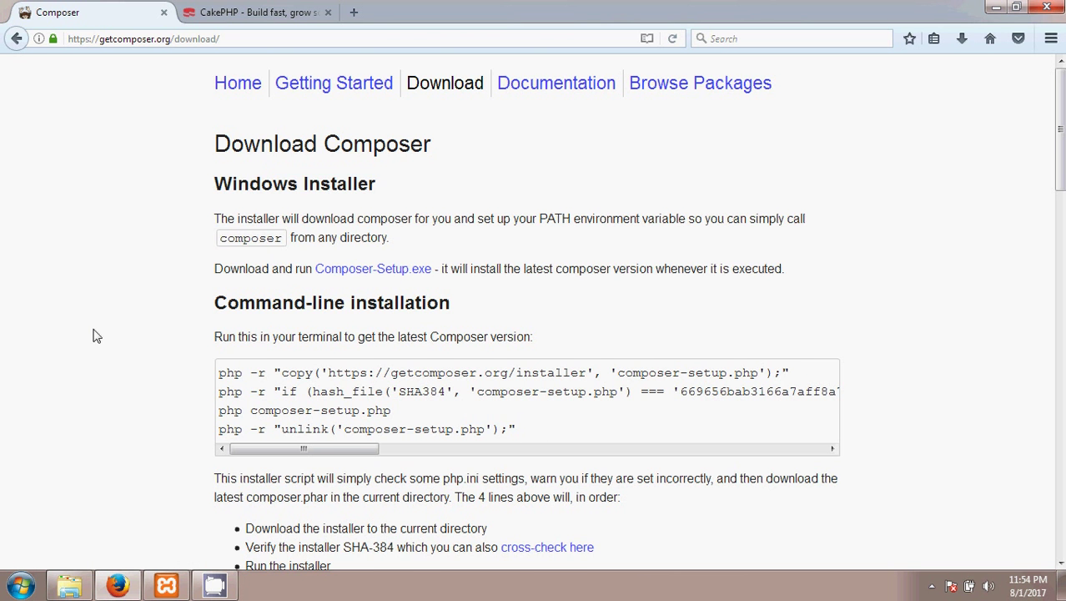
Save Composer-Setup.exe and launch it from the recent downloads list.
left_click(343, 271)
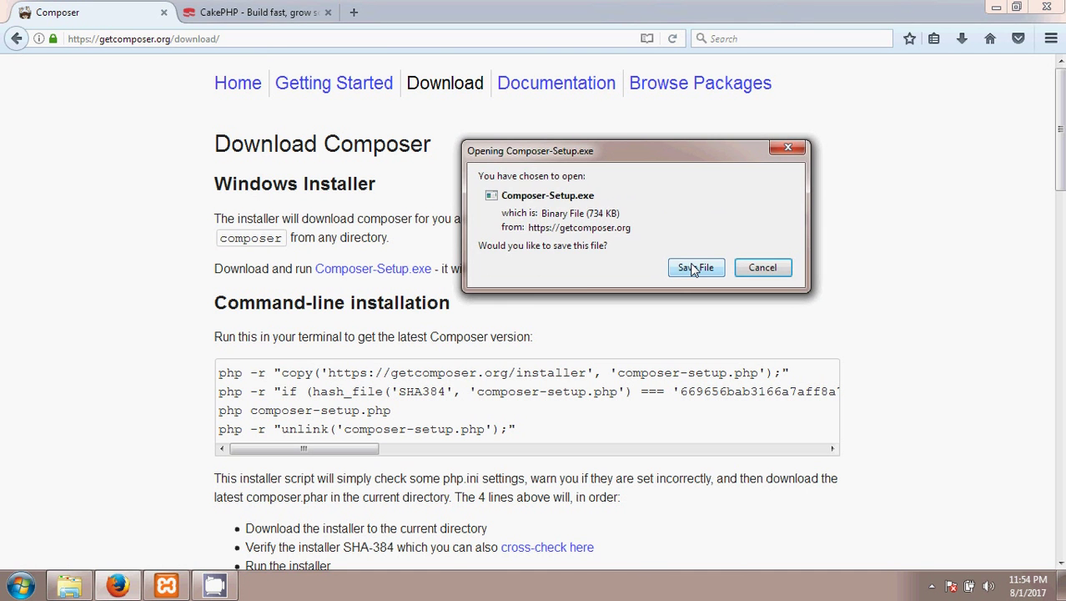
left_click(692, 268)
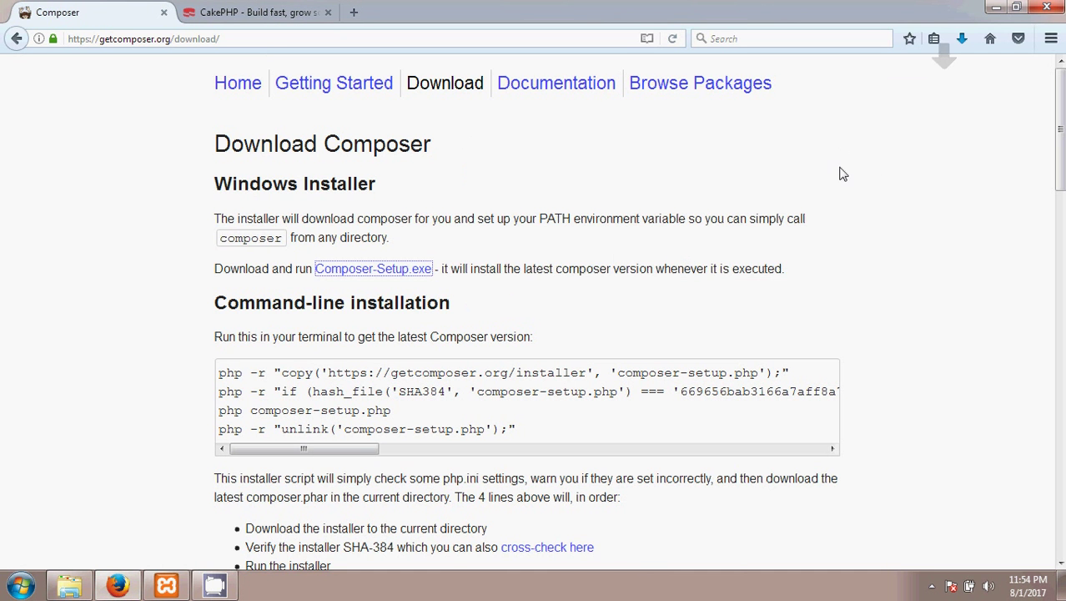
left_click(963, 46)
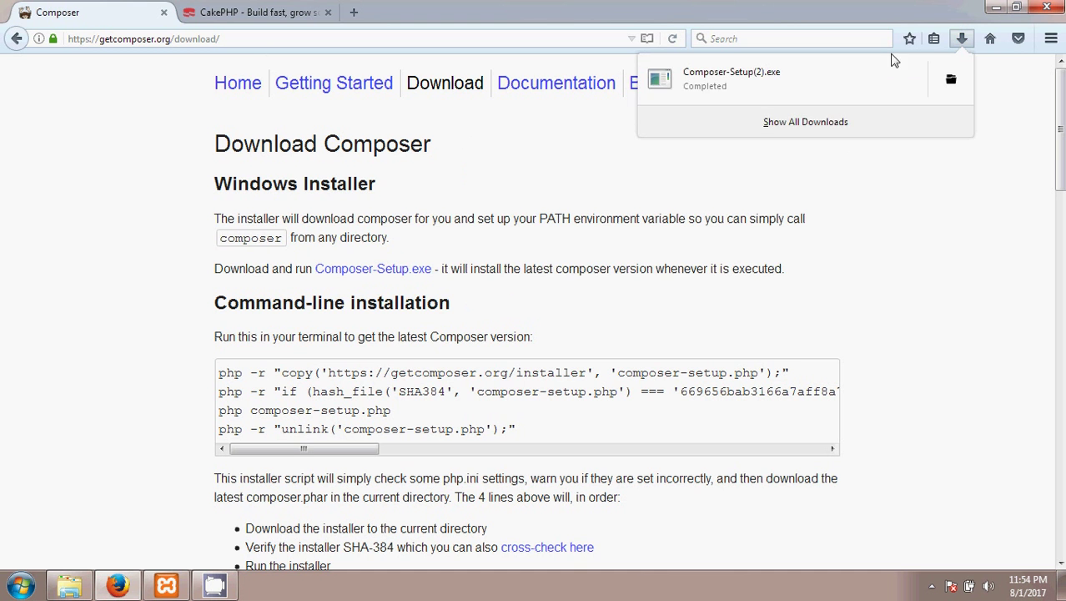
left_click(729, 87)
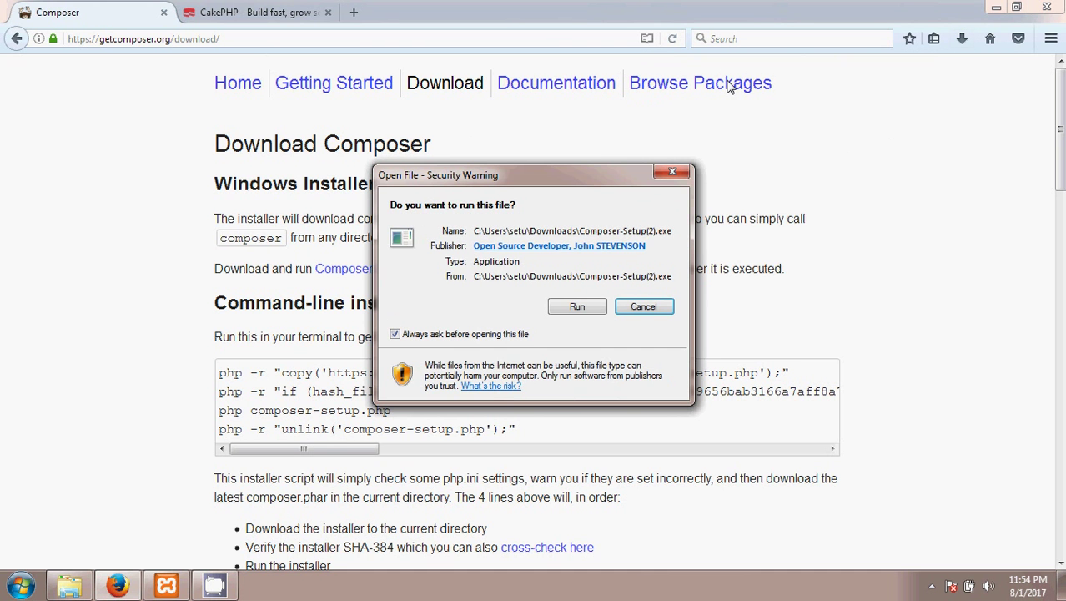
Run Composer Setup with E:\xampp\php\php.exe and no proxy, install, and finish.
left_click(576, 307)
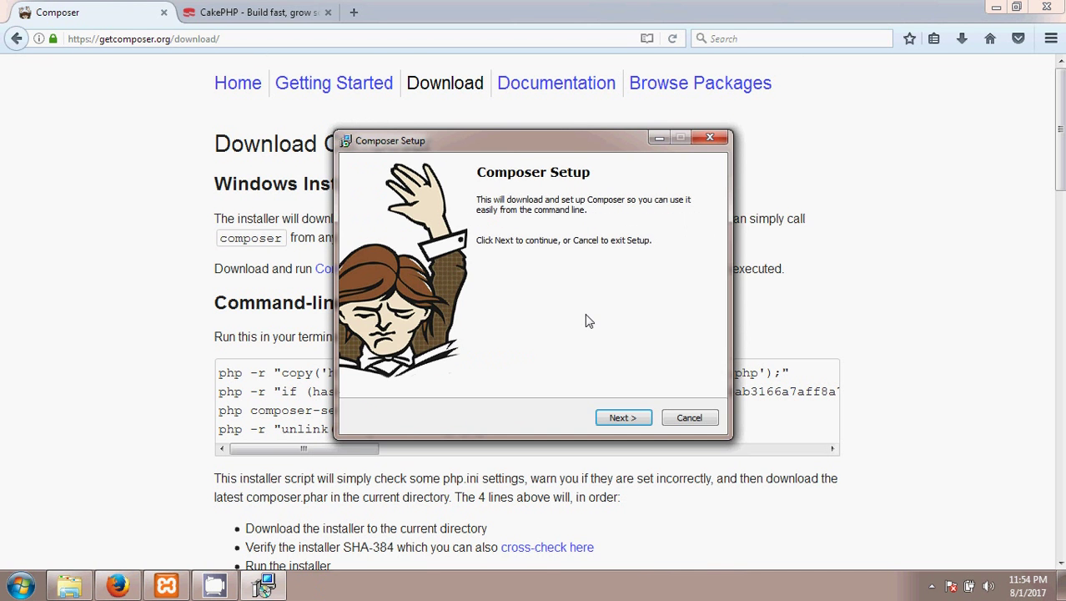
left_click(617, 417)
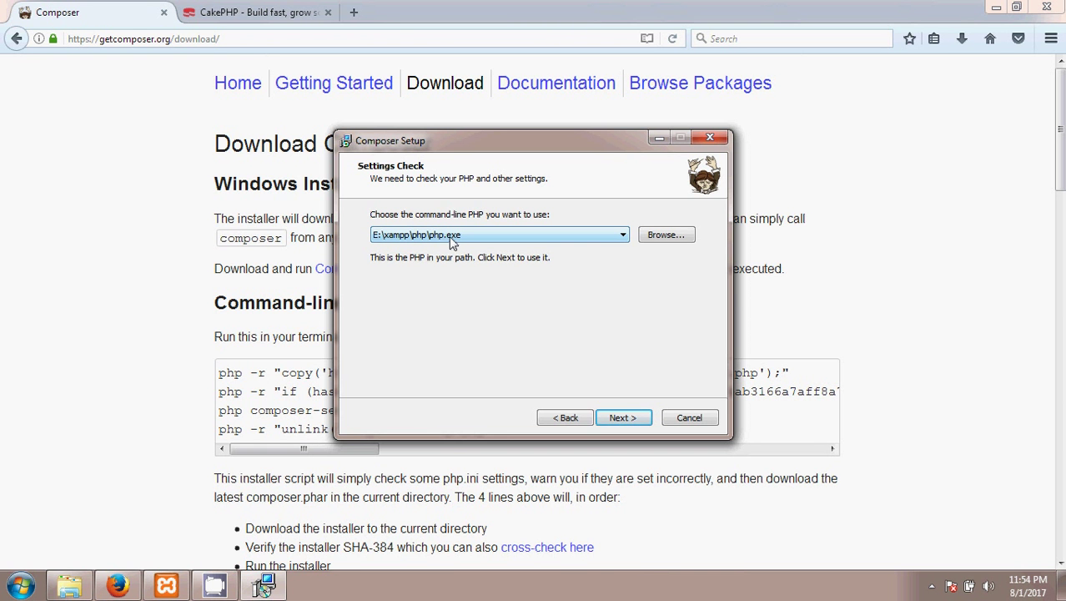
left_click(614, 417)
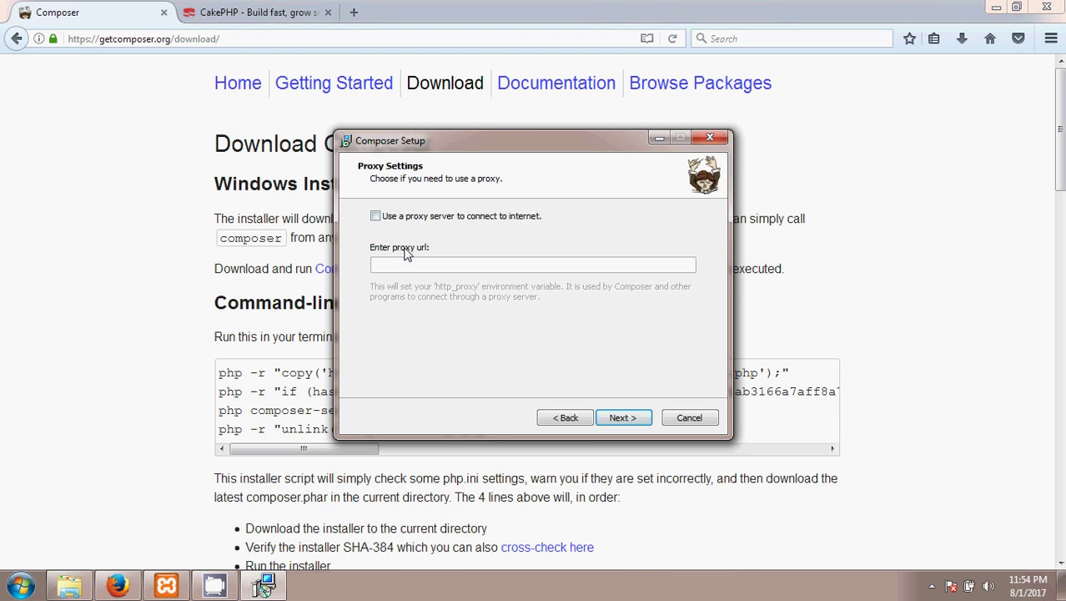
left_click(611, 424)
left_click(618, 421)
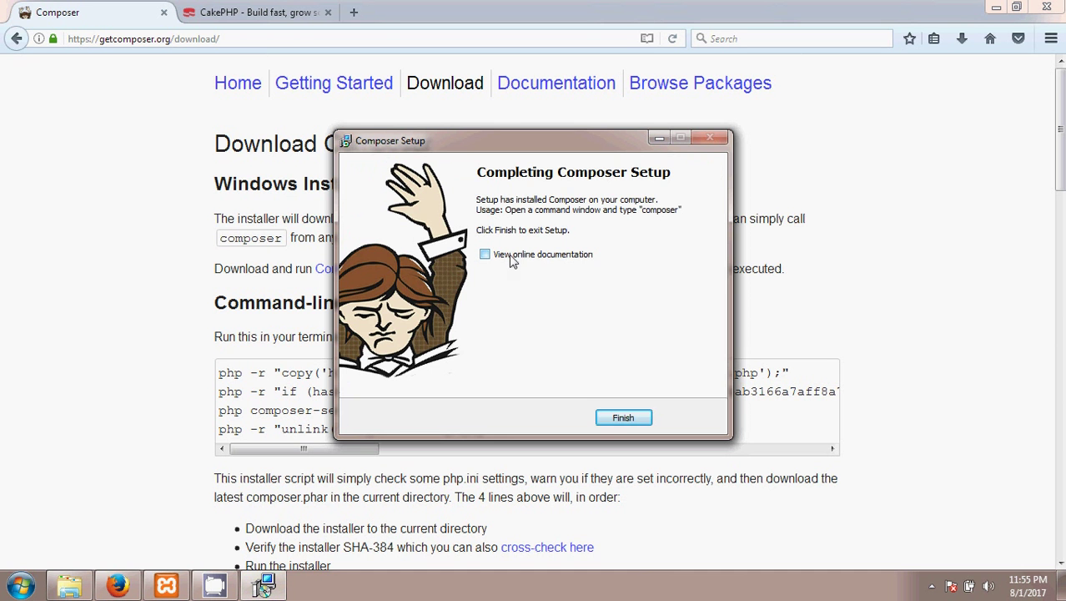
left_click(623, 418)
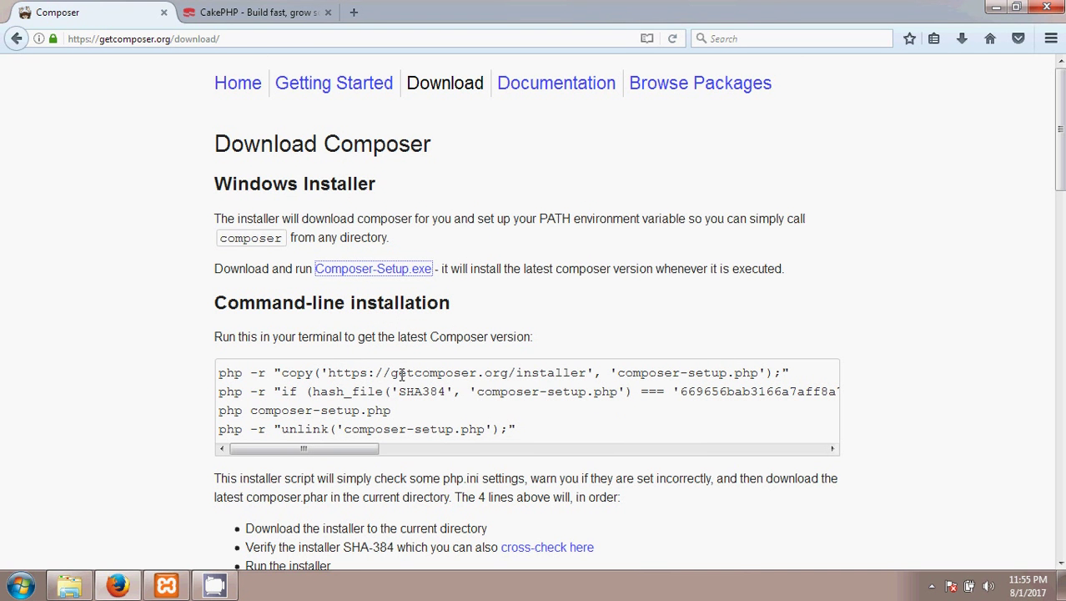
Check that Apache and MySQL are running in XAMPP, then return to the CakePHP site.
left_click(170, 587)
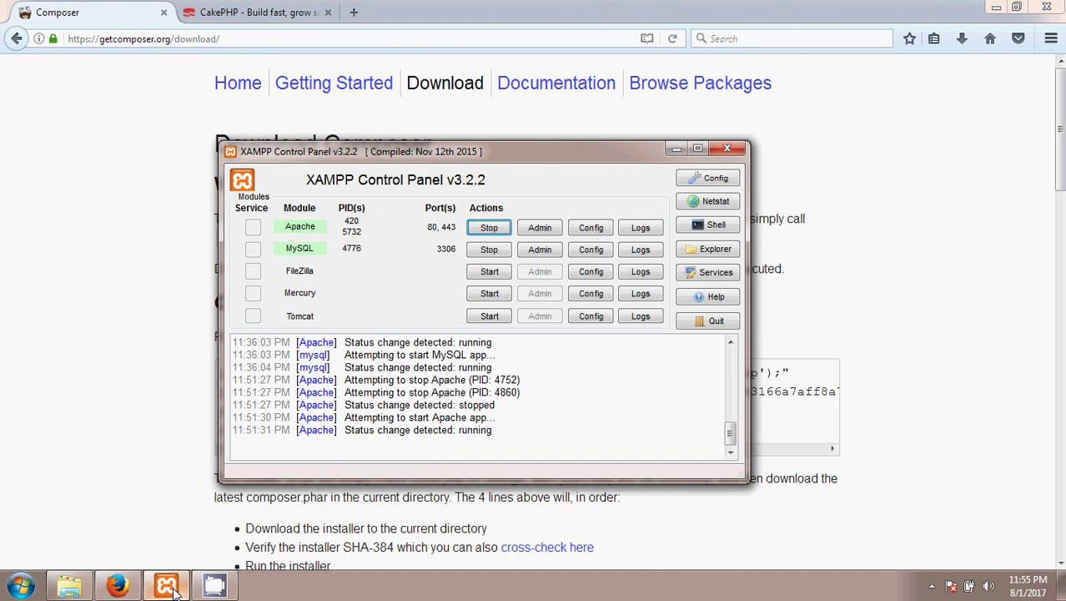
left_click(671, 147)
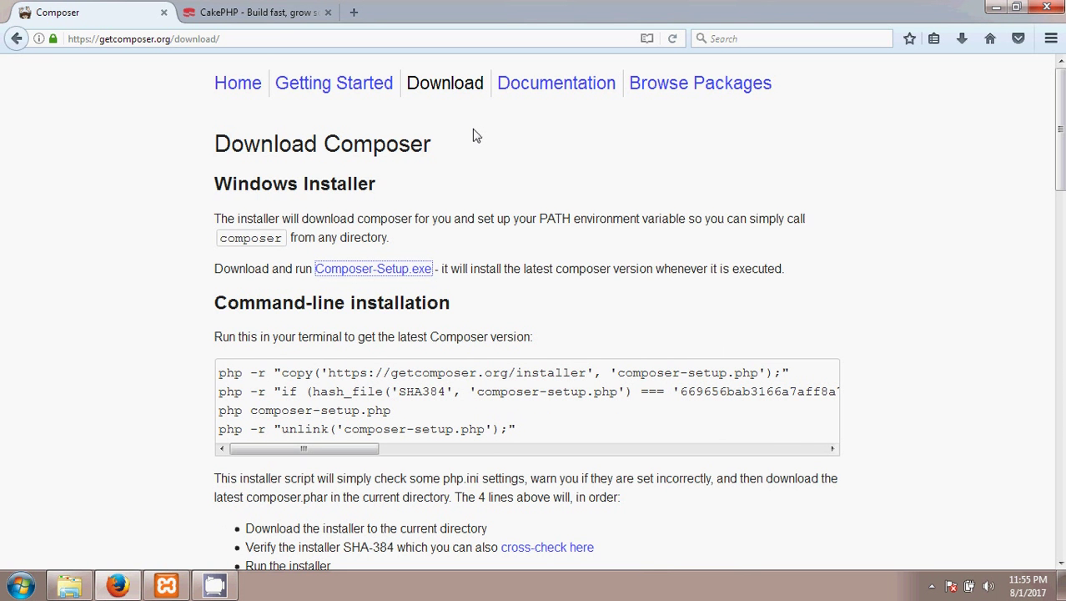
left_click(276, 12)
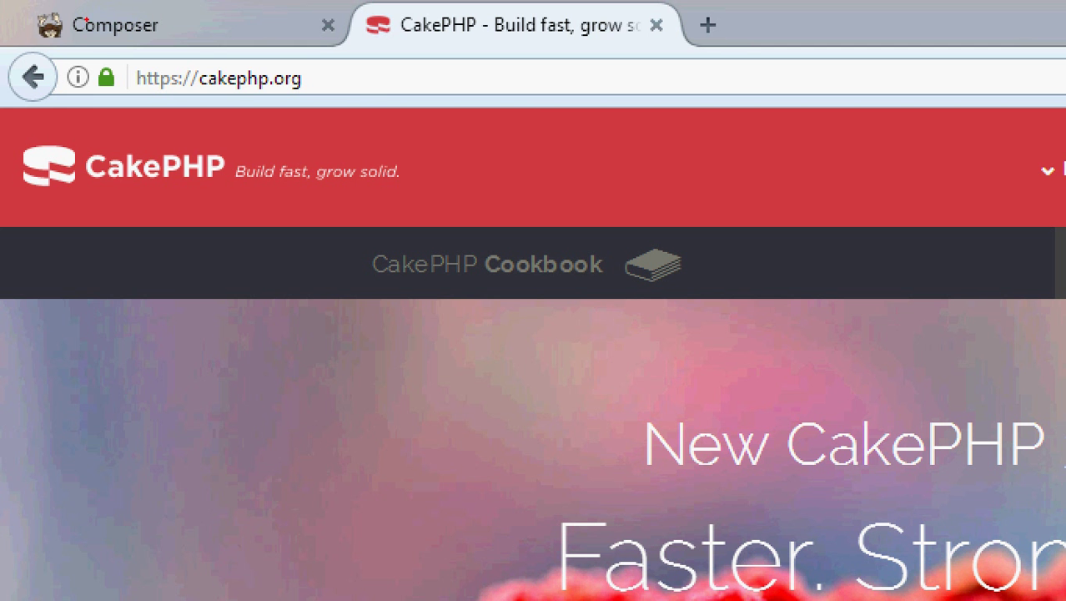
Find the note to uncomment php_intl.dll under Requirements in the CakePHP installation guide.
mouse_move(125, 100)
left_mouse_down()
mouse_move(367, 94)
mouse_move(130, 79)
left_mouse_up()
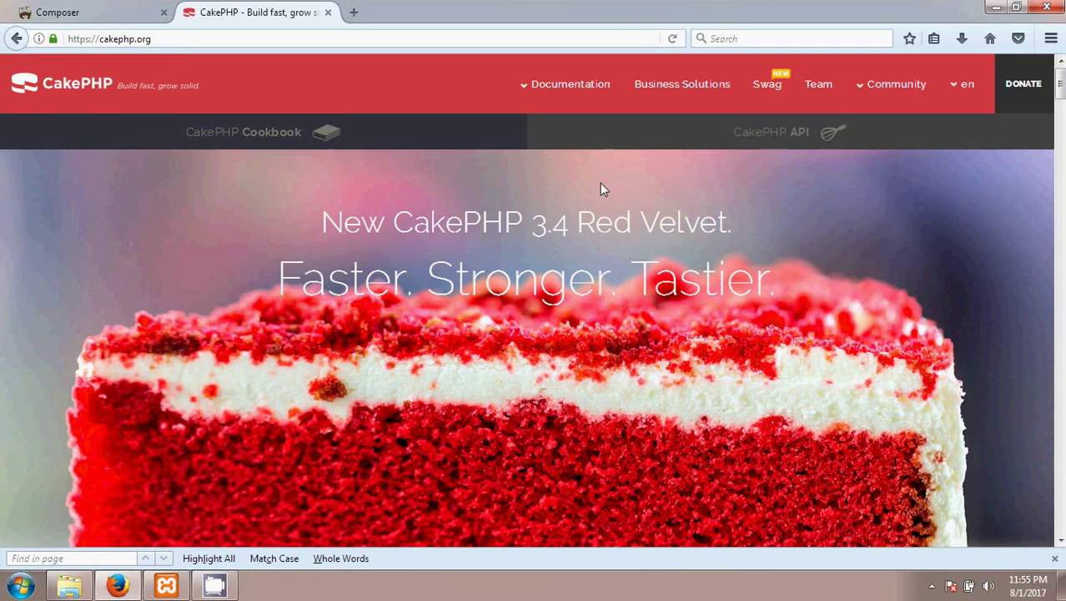
scroll(649, 260, "down", 3)
scroll(650, 264, "down", 5)
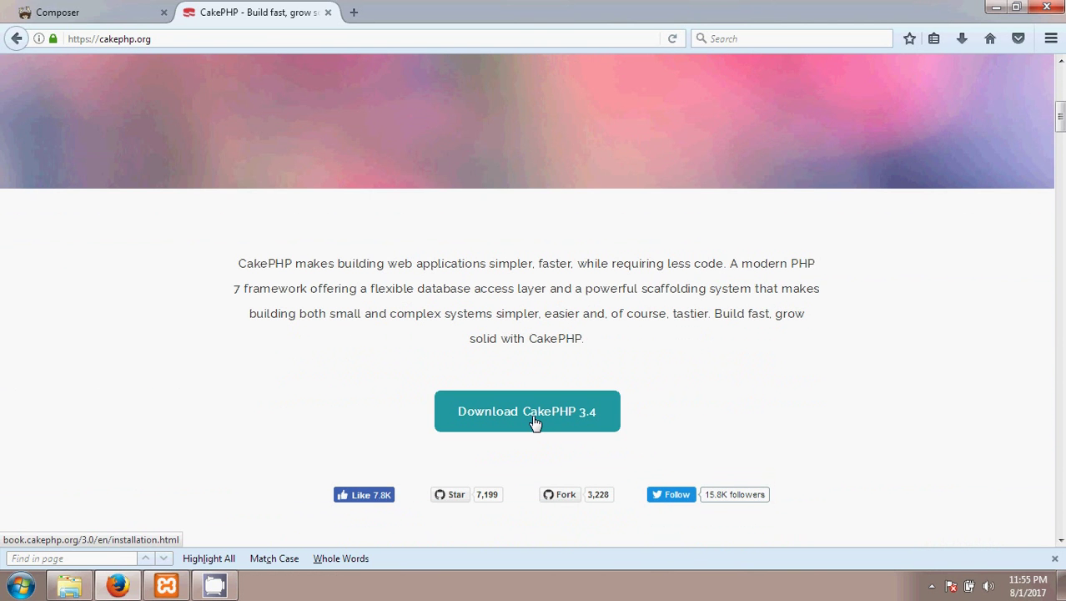
left_click(534, 422)
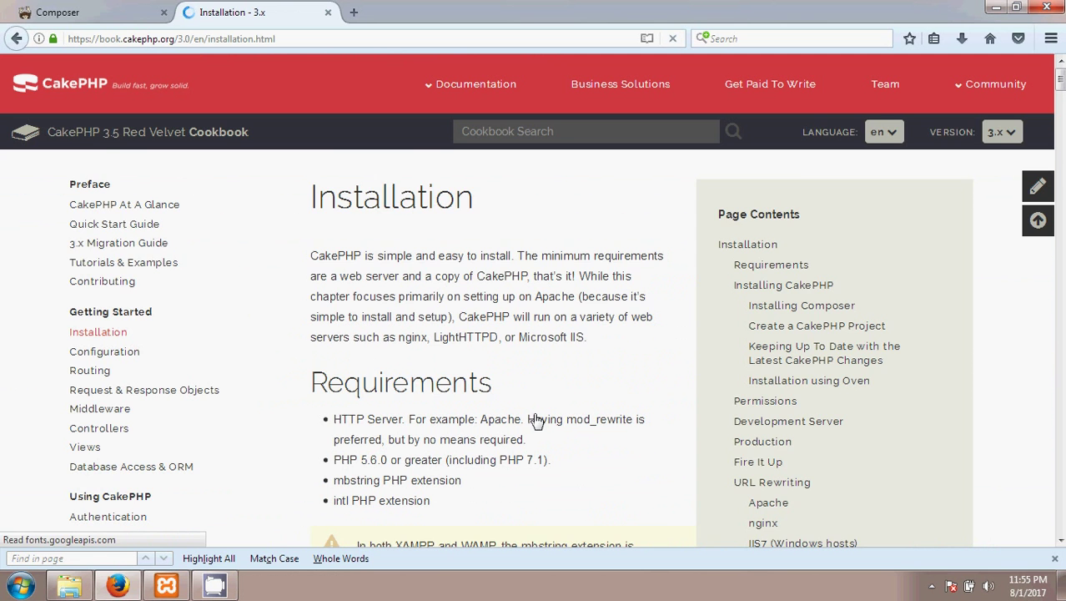
scroll(560, 337, "down", 3)
left_click_drag(500, 205, 311, 227)
scroll(310, 325, "down", 2)
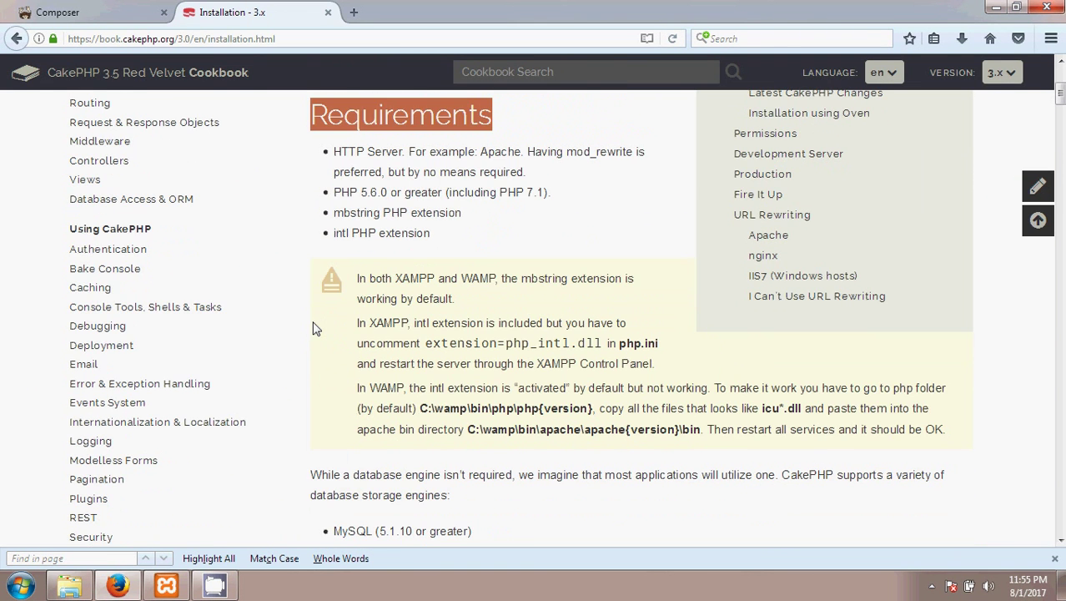
scroll(314, 328, "down", 2)
left_click_drag(425, 255, 493, 254)
left_click_drag(603, 254, 506, 255)
left_click_drag(423, 255, 359, 262)
left_click_drag(505, 255, 603, 258)
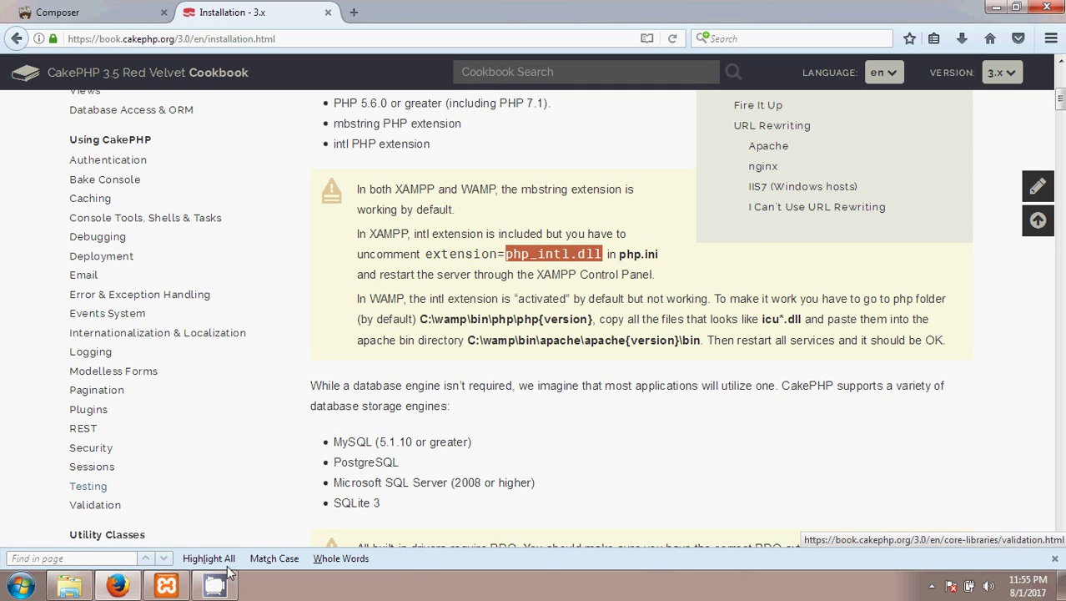
Open XAMPP's php.ini from Apache Config in a maximized Notepad window.
left_click(167, 587)
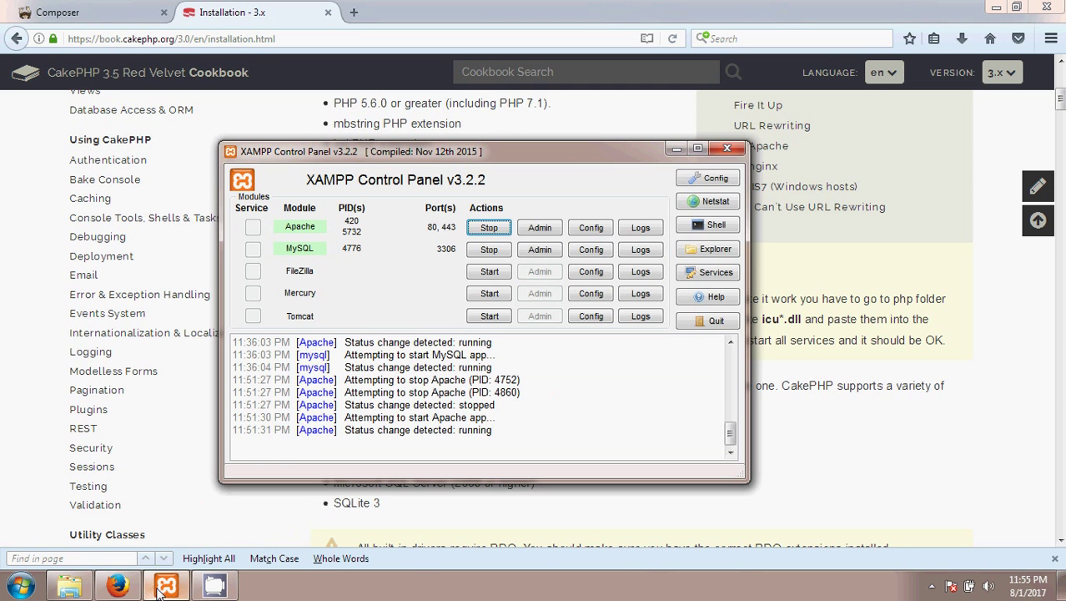
left_click(591, 232)
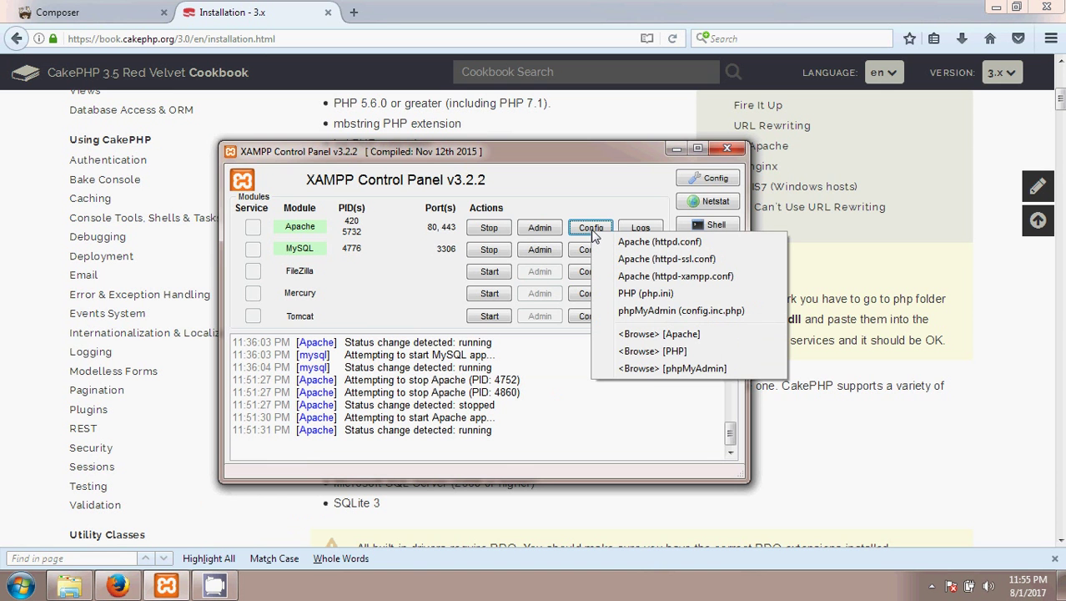
left_click(647, 294)
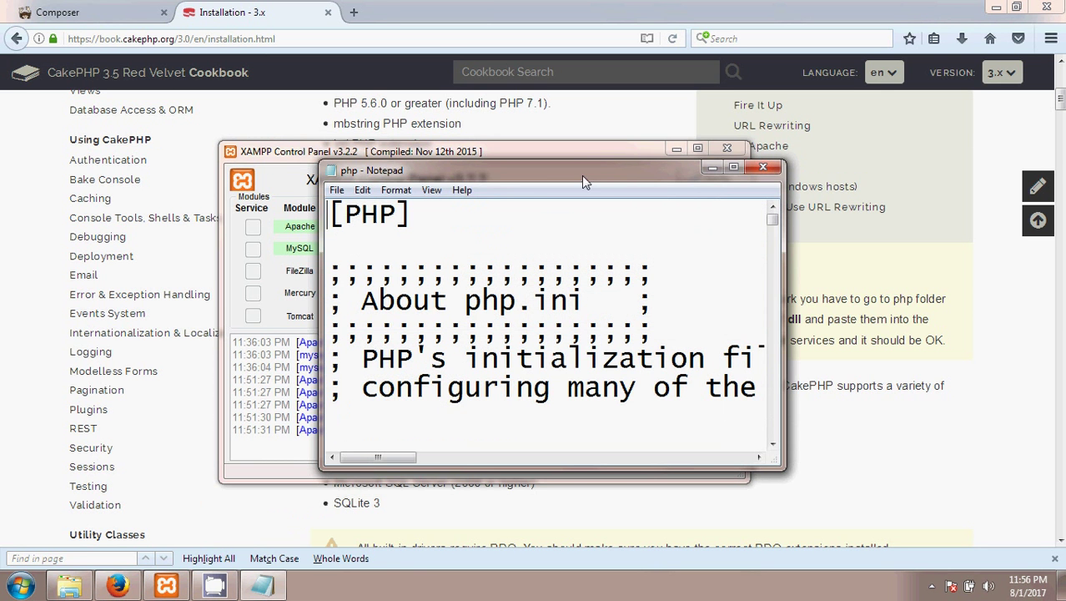
double_click(582, 175)
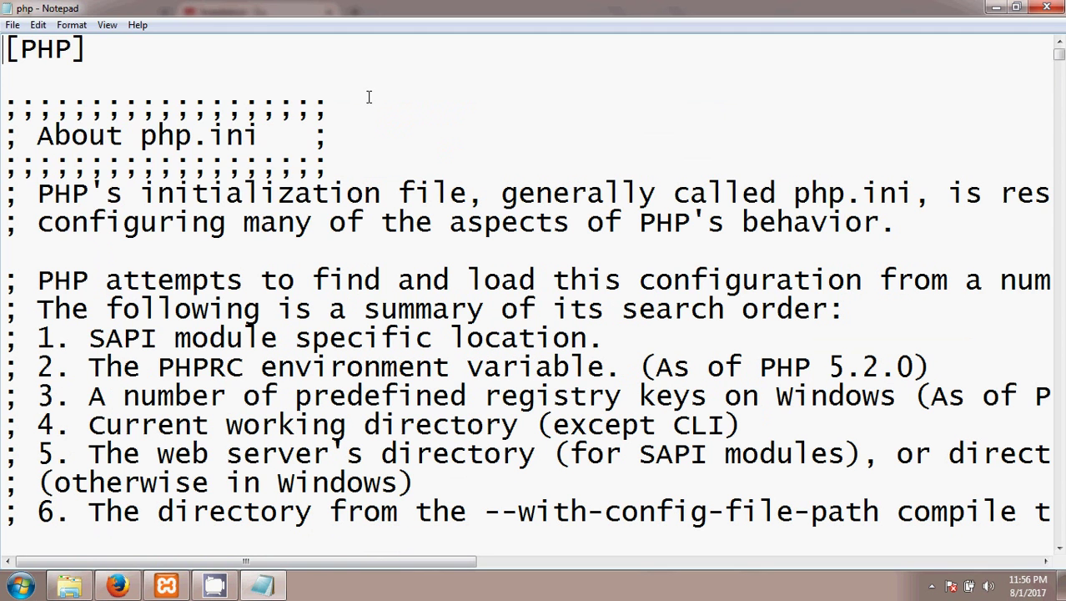
Uncomment the ;extension=php_intl.dll line in php.ini and close Notepad.
key("ctrl+f")
type("php_intl.dll")
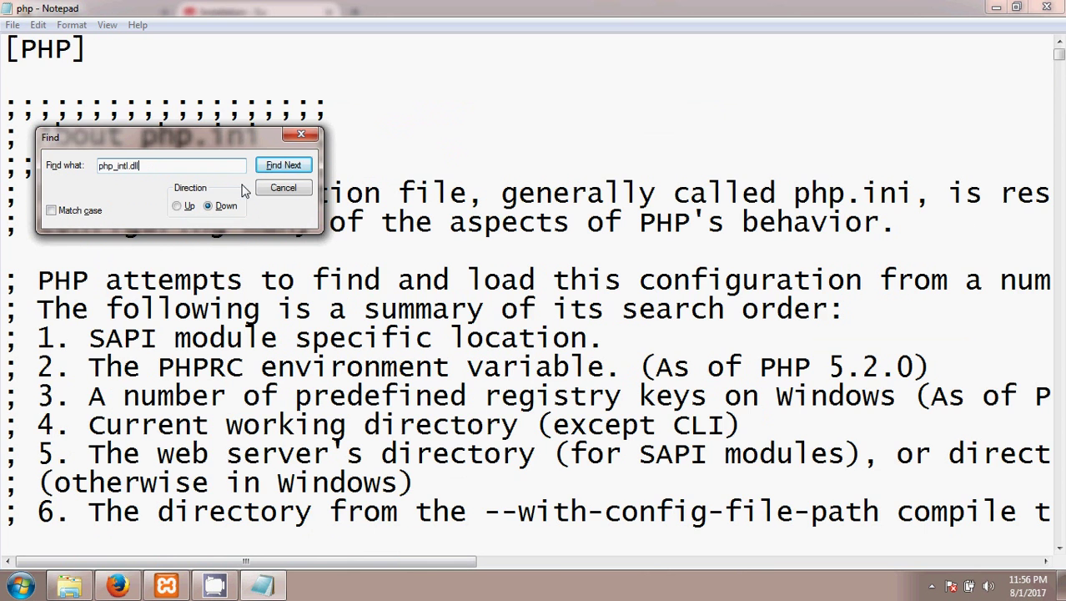
left_click(291, 170)
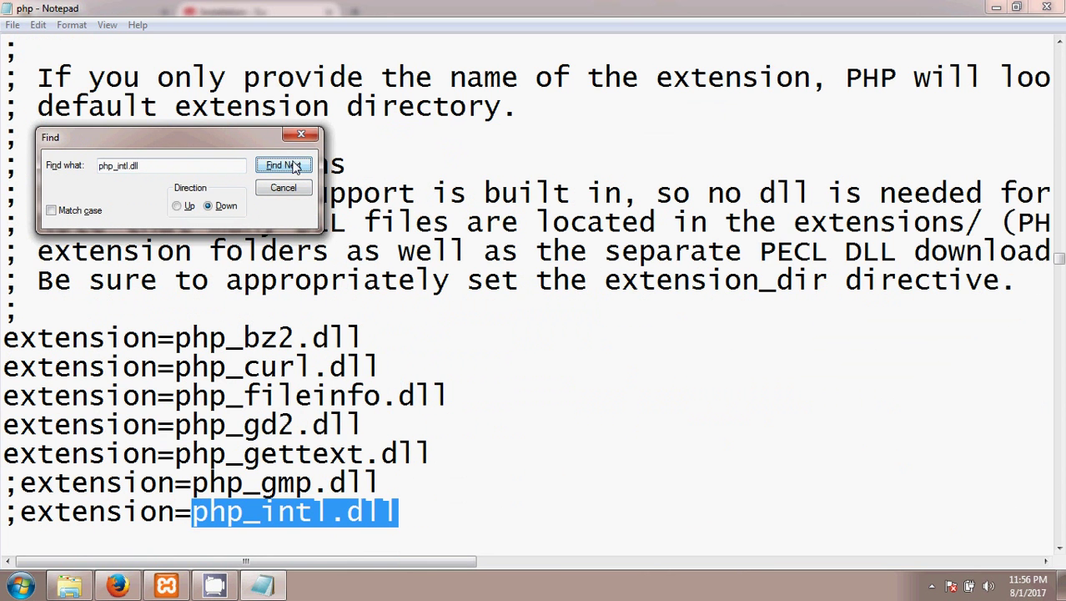
left_click(302, 134)
scroll(409, 442, "down", 1)
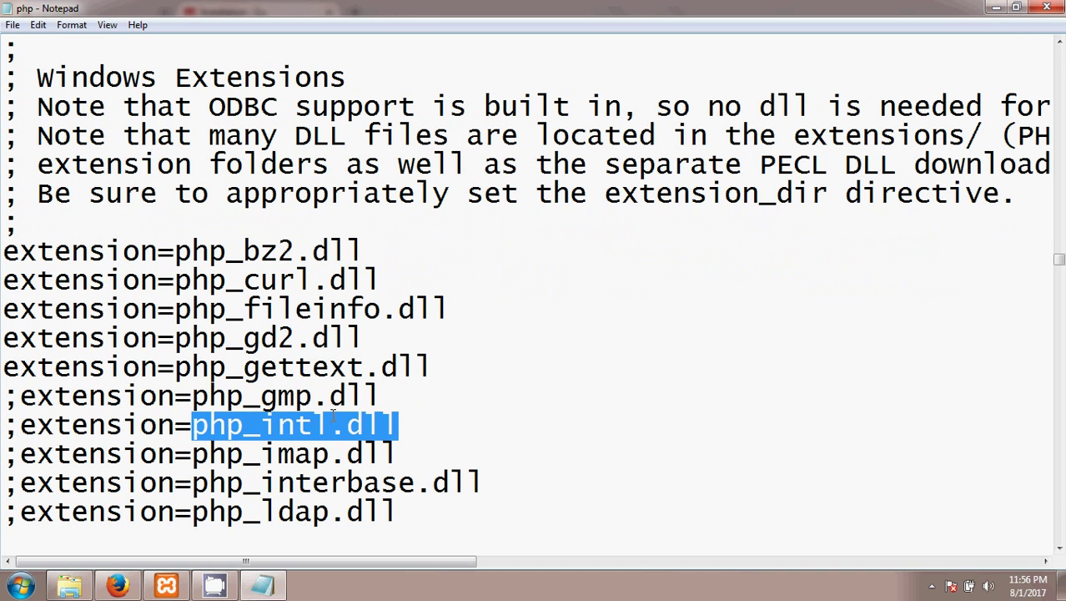
left_click_drag(409, 424, 200, 427)
left_click(21, 428)
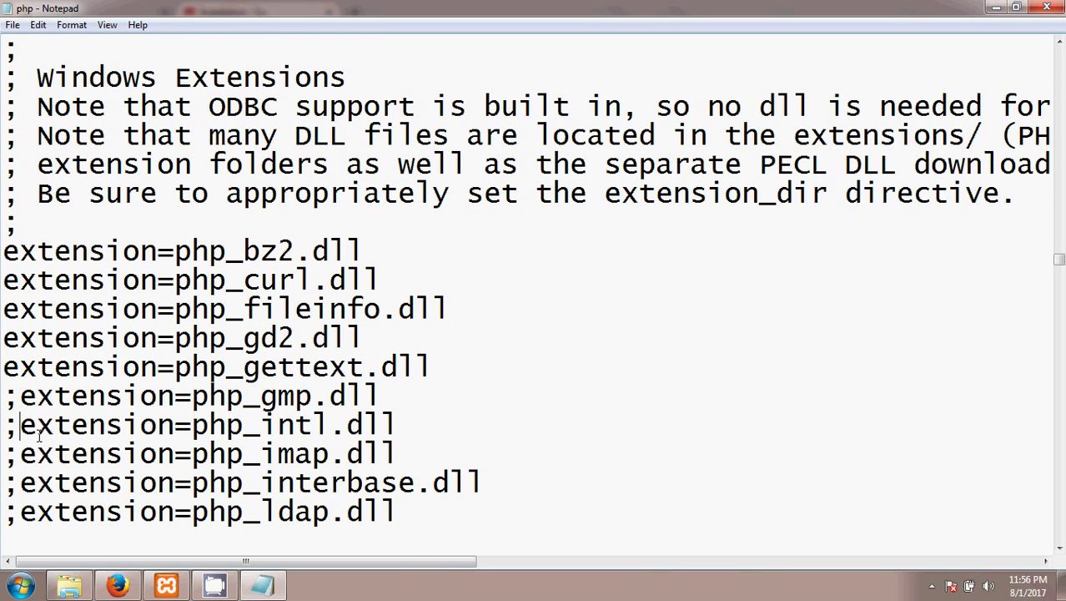
key("BackSpace")
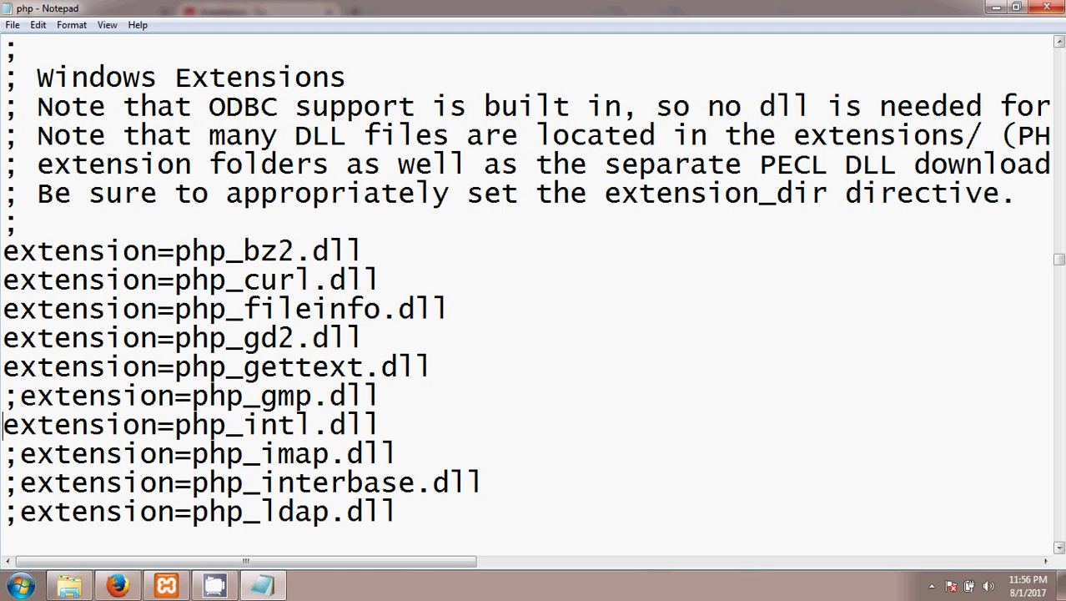
left_click(1047, 10)
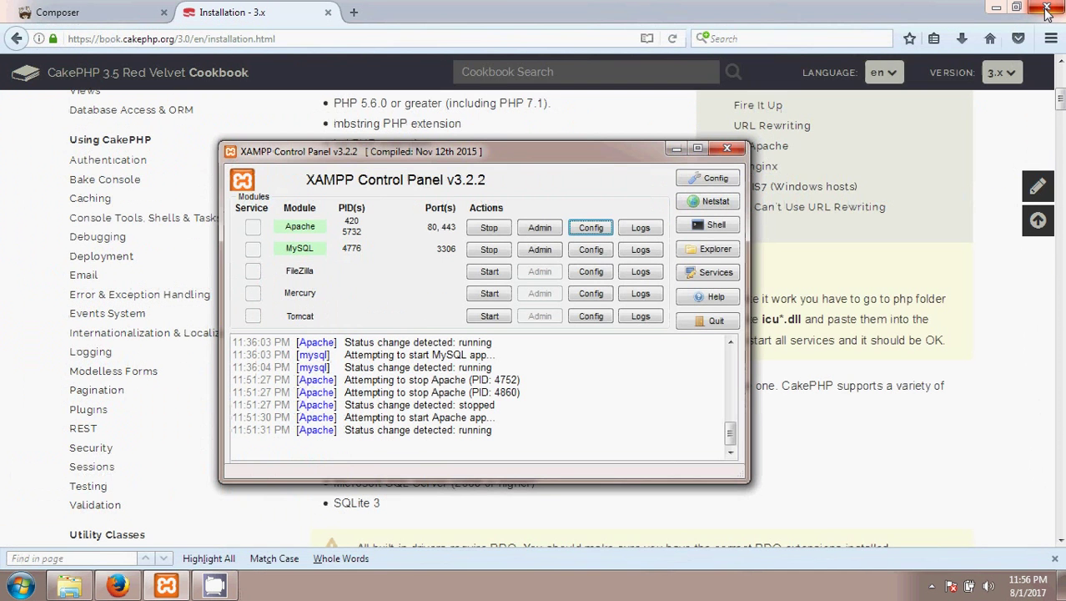
Stop and start Apache in XAMPP, then hide the Control Panel.
left_click(492, 231)
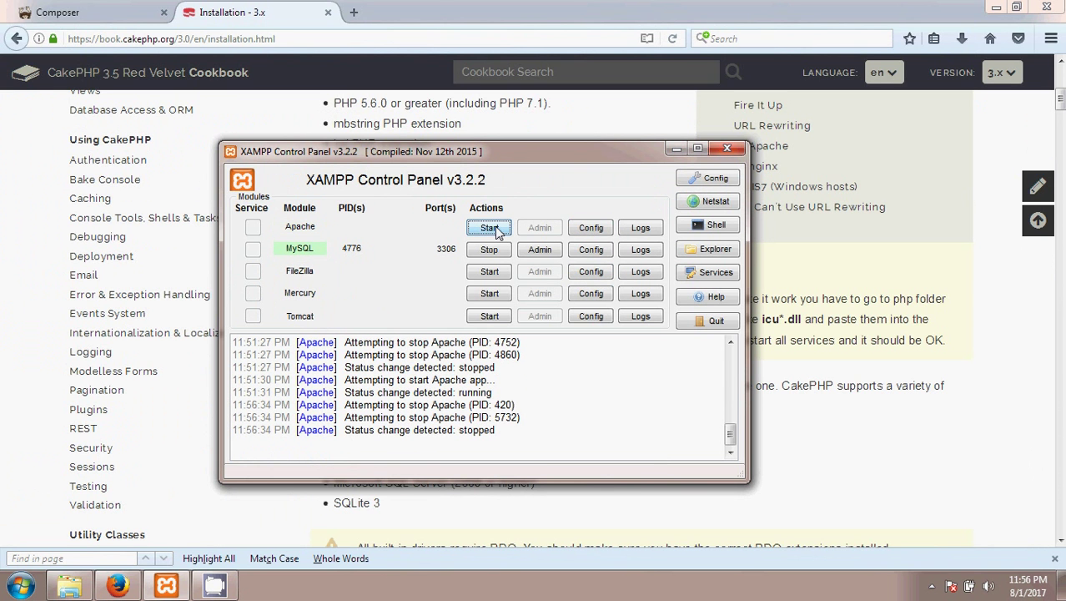
left_click(492, 231)
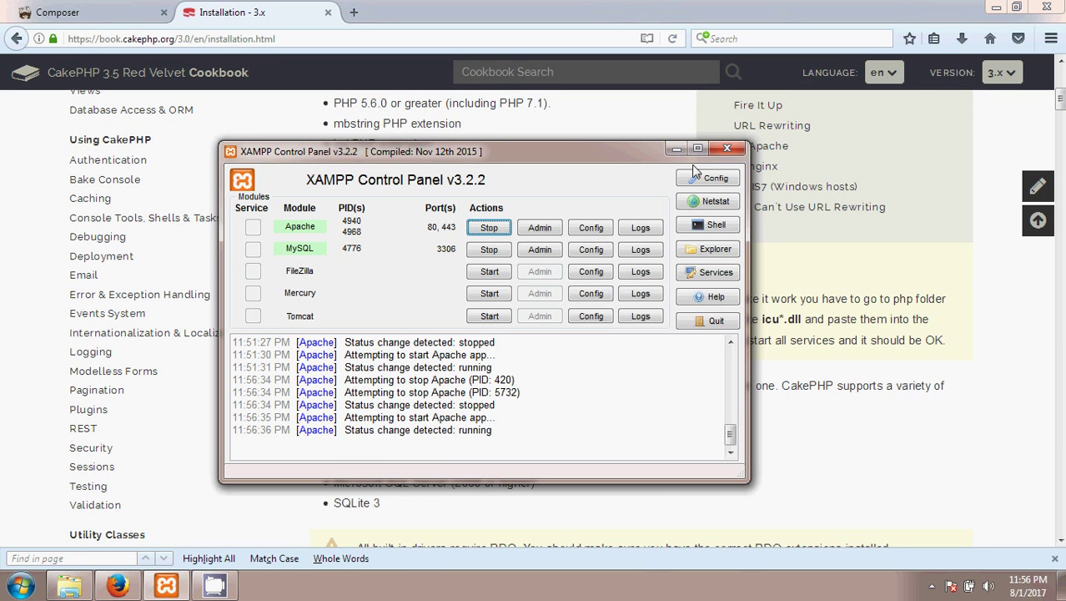
left_click(727, 150)
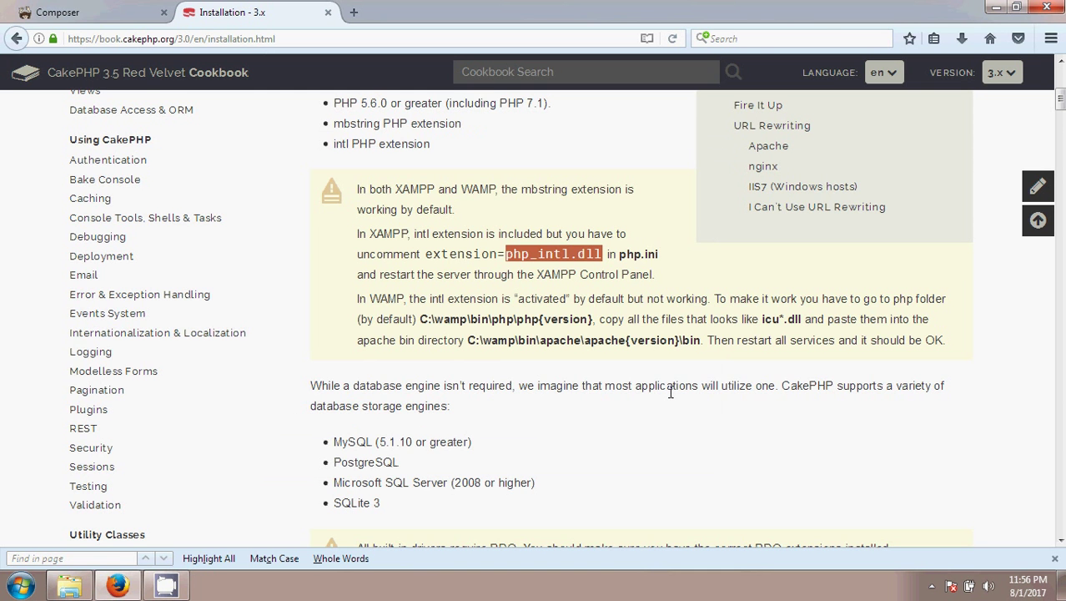
Copy 'composer self-update && composer create-project --prefer-dist cakephp/app my_app_name' from the guide.
scroll(669, 392, "down", 10)
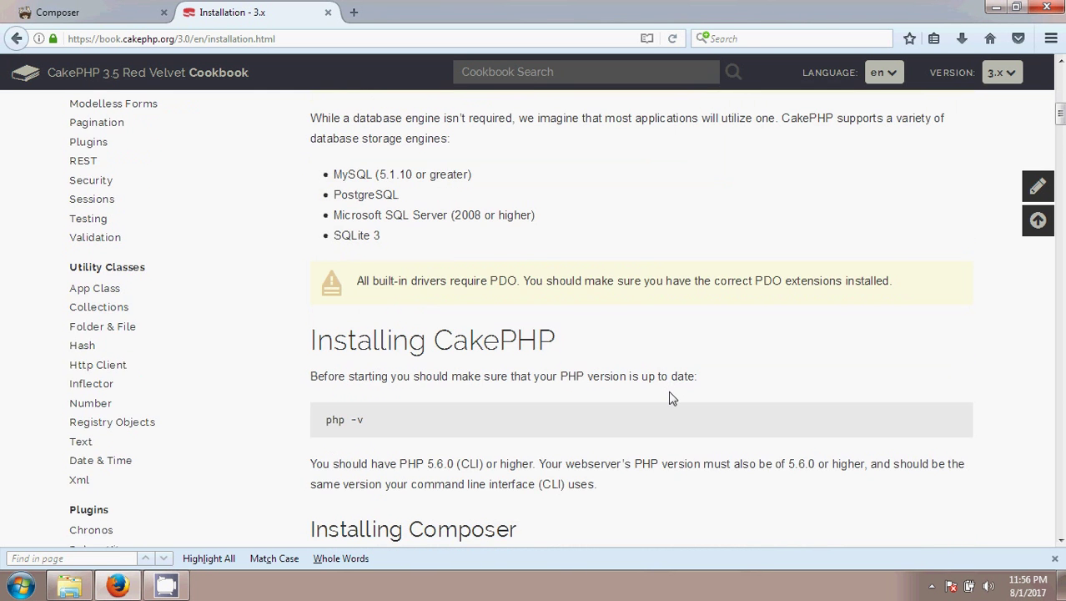
scroll(673, 398, "down", 6)
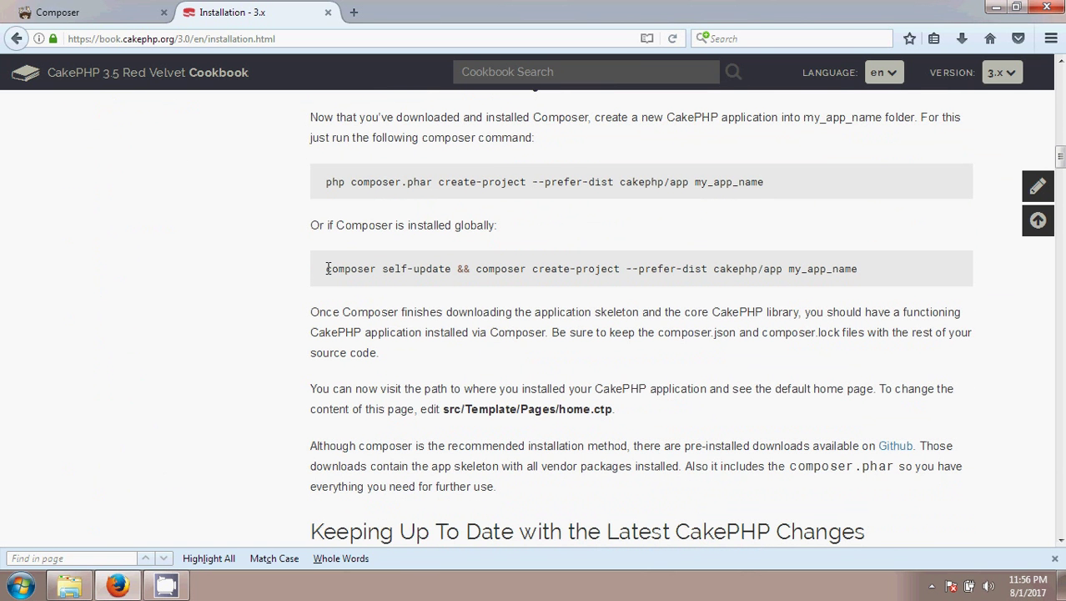
left_click_drag(878, 274, 327, 268)
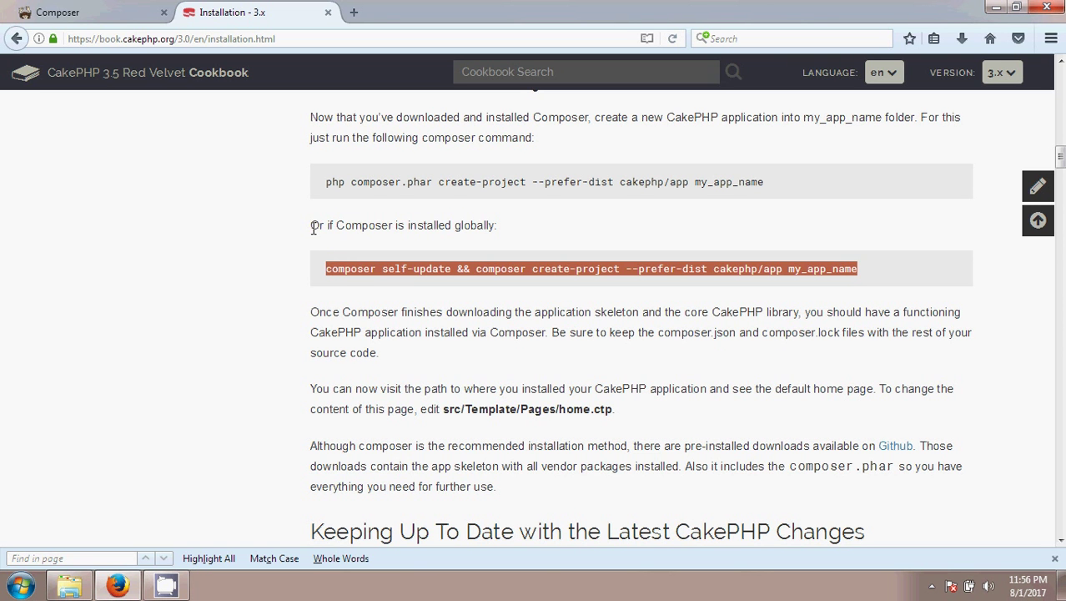
left_click_drag(311, 225, 326, 227)
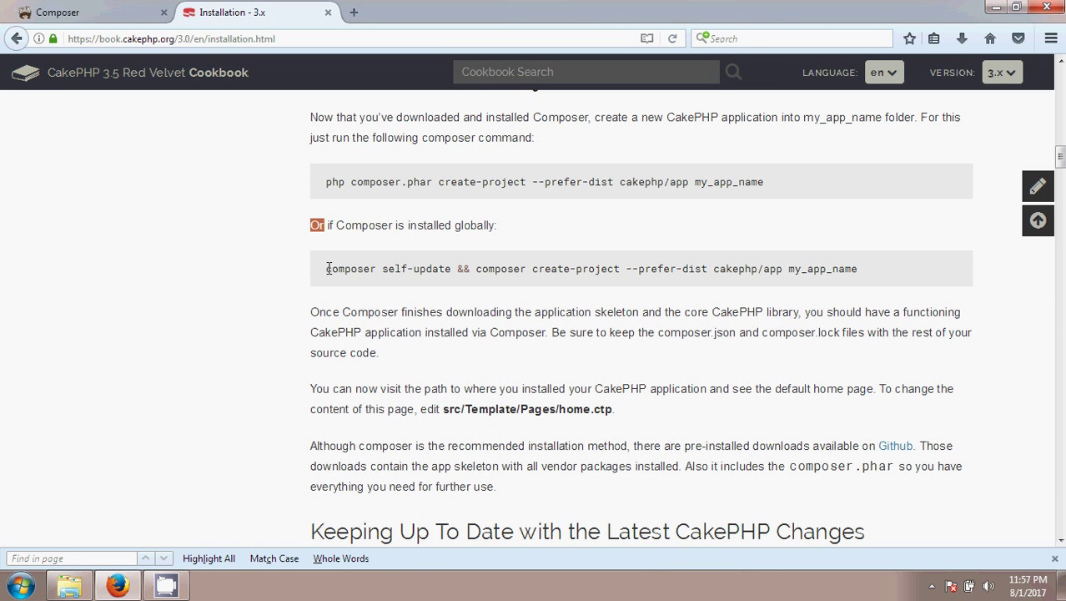
left_click_drag(326, 268, 859, 268)
right_click(805, 263)
left_click(843, 277)
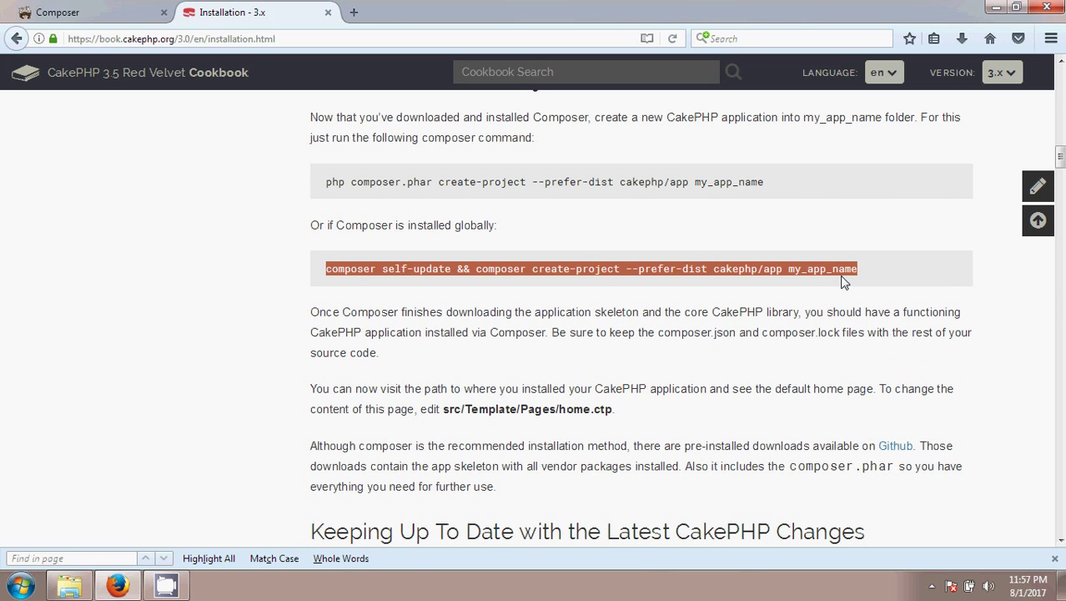
Open a command window in E:\xampp\htdocs, then return to the CakePHP guide in Firefox.
left_click(74, 585)
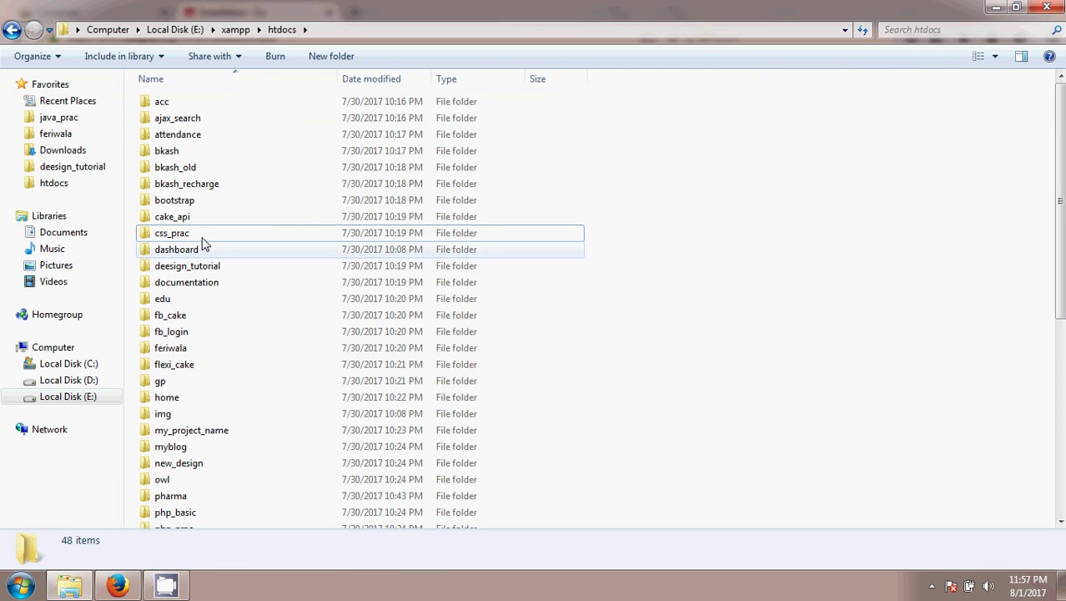
left_click(239, 30)
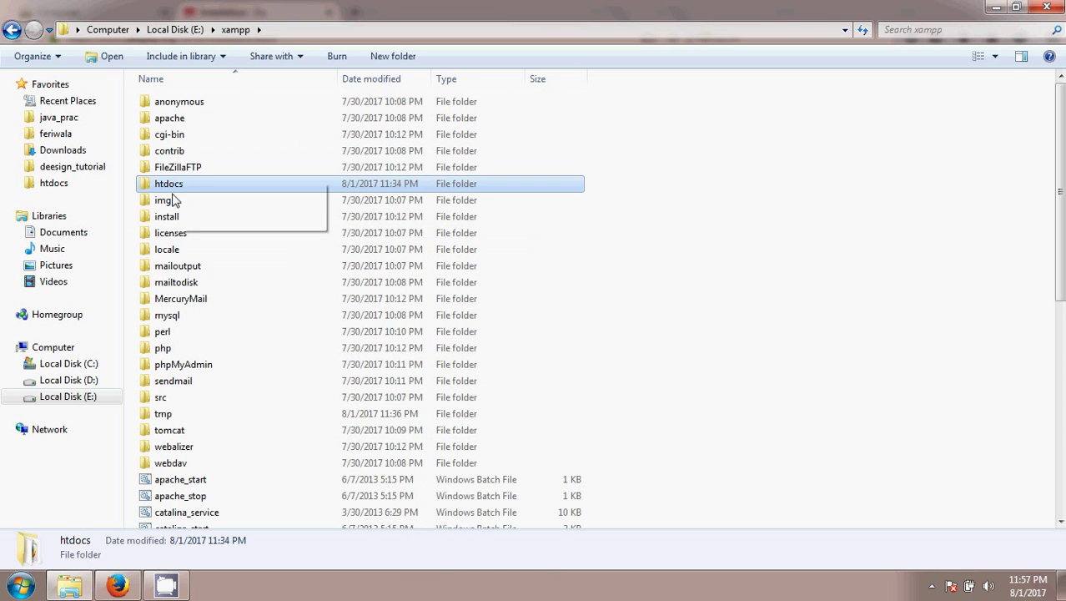
double_click(165, 192)
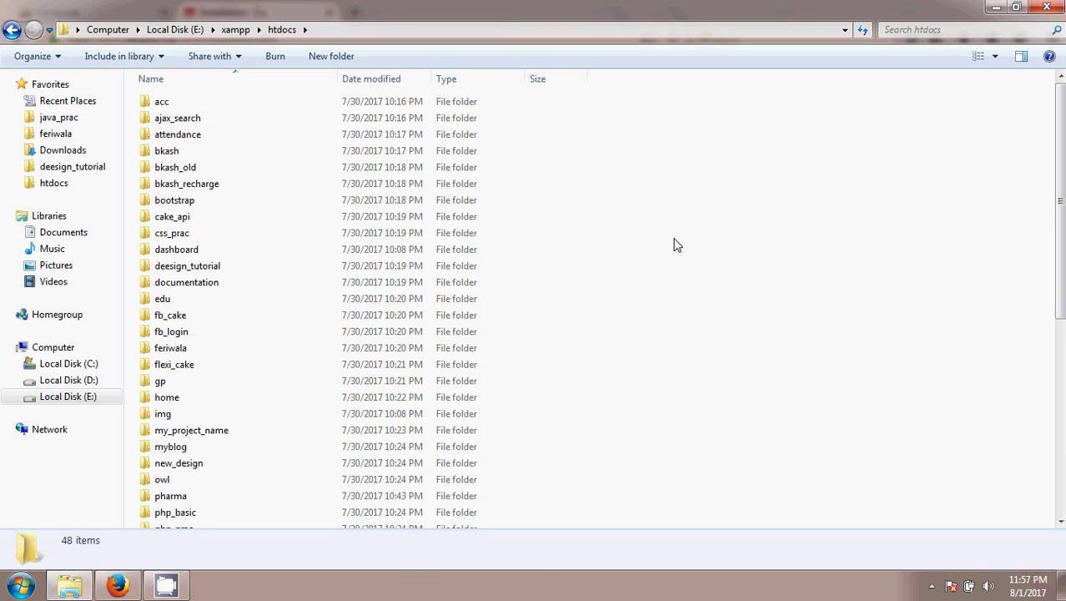
right_click(675, 244)
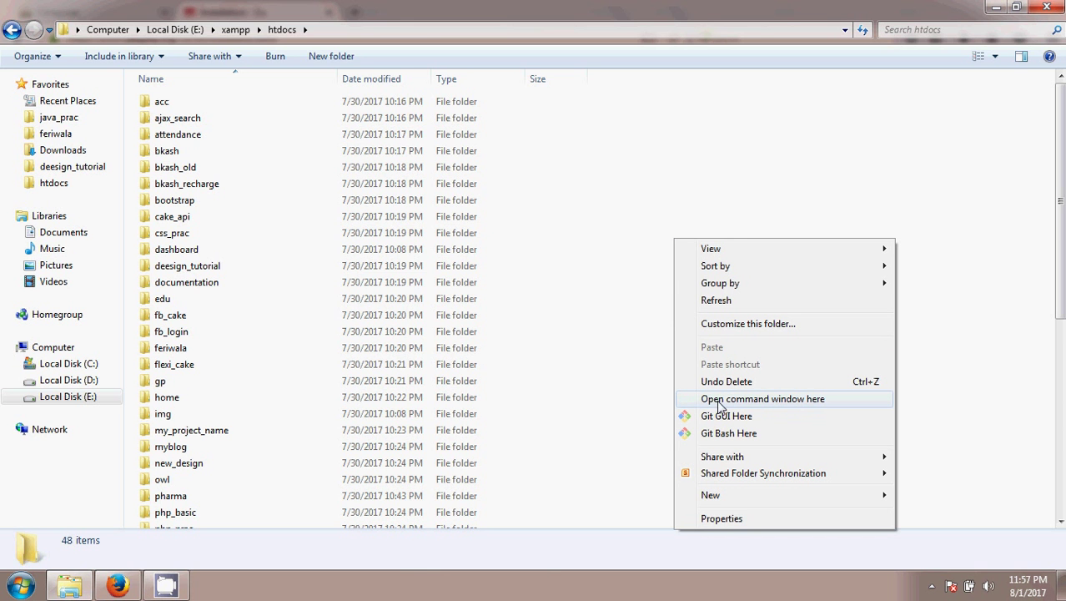
left_click(771, 400)
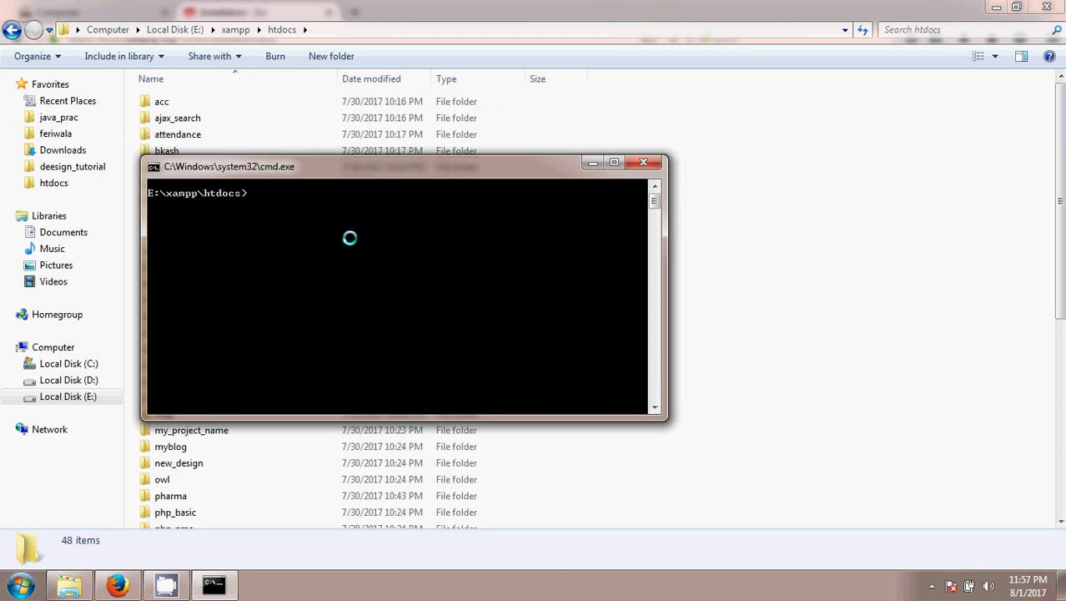
left_click(114, 583)
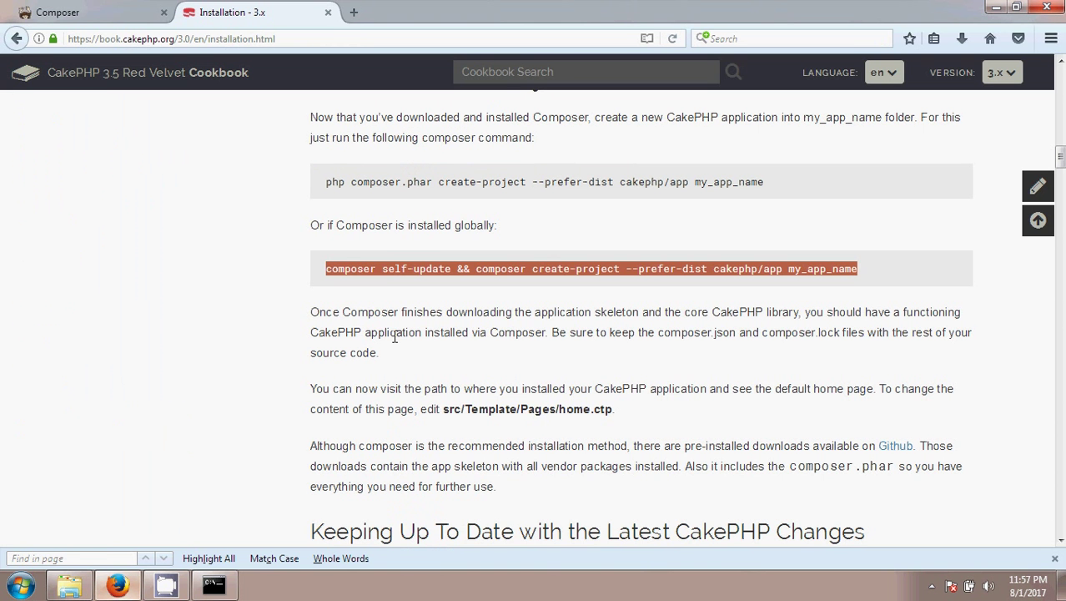
Copy the composer command from the browser and paste it into the Command Prompt.
right_click(378, 269)
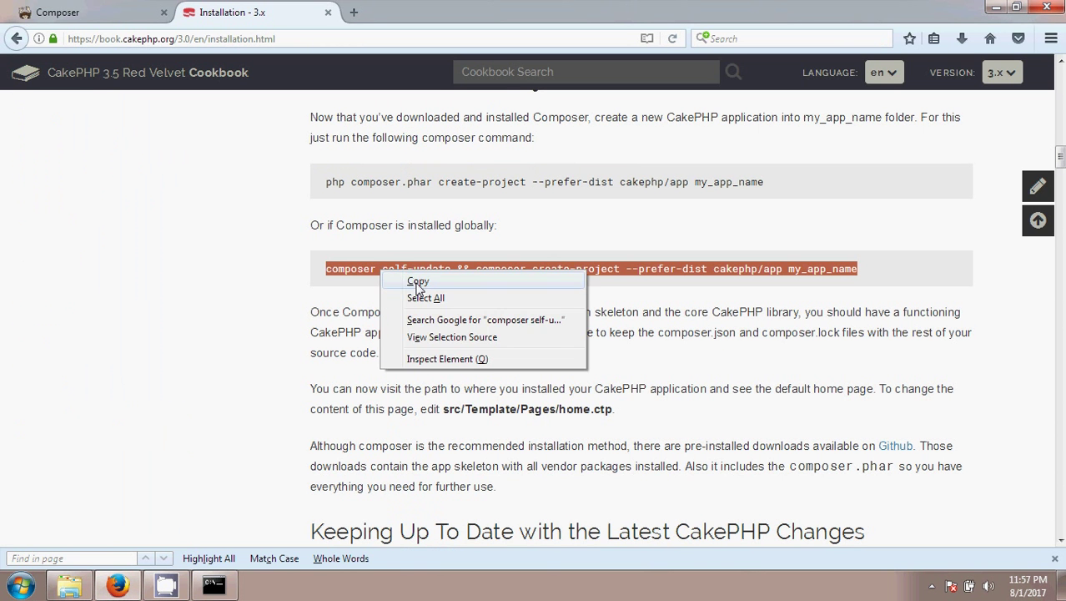
left_click(407, 280)
left_click(224, 589)
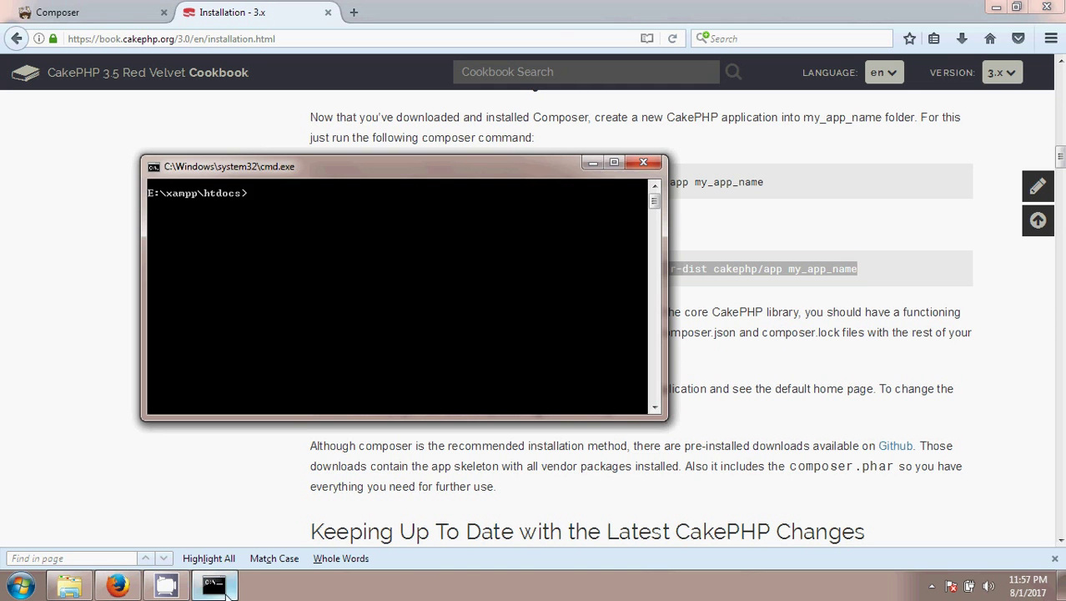
right_click(348, 257)
left_click(390, 304)
Remove 'self-update &&', replace my_app_name with cake_project, and run create-project.
key("Left")
key("Left")
key("Left")
key("Left")
key("Left")
key("Left")
key("Left")
key("Left")
key("Left")
key("Left")
key("Left")
key("Left")
key("Left")
key("Left")
key("Left")
key("Left")
key("Left")
key("Left")
key("Left")
key("Left")
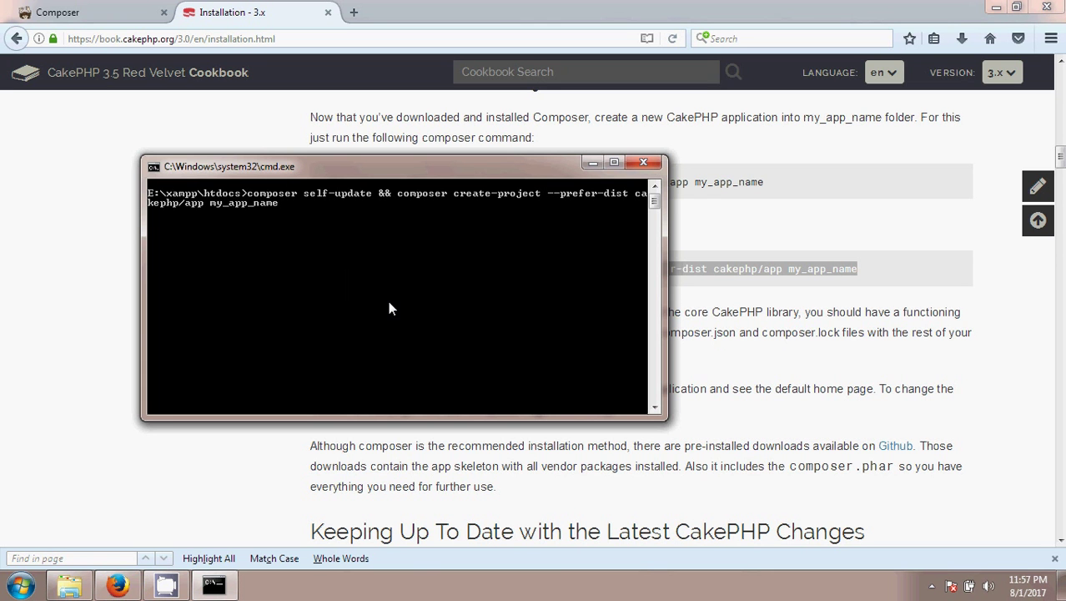
key("BackSpace")
key("BackSpace")
key("BackSpace")
key("BackSpace")
key("BackSpace")
key("BackSpace")
key("BackSpace")
key("BackSpace")
key("BackSpace")
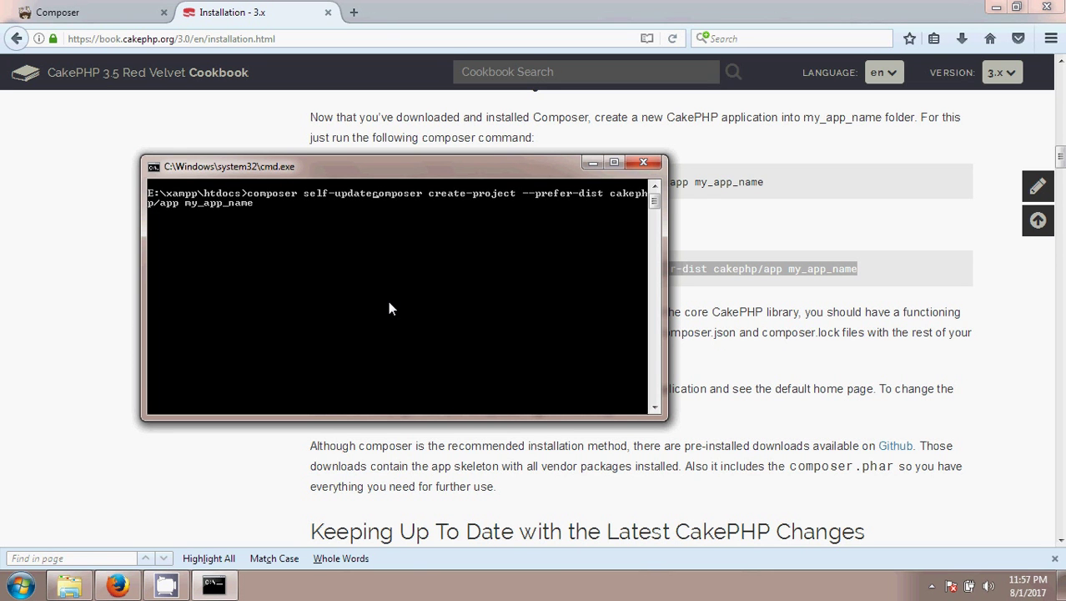
key("BackSpace")
key("BackSpace")
key("BackSpace")
key("BackSpace")
key("BackSpace")
key("BackSpace")
key("BackSpace")
key("BackSpace")
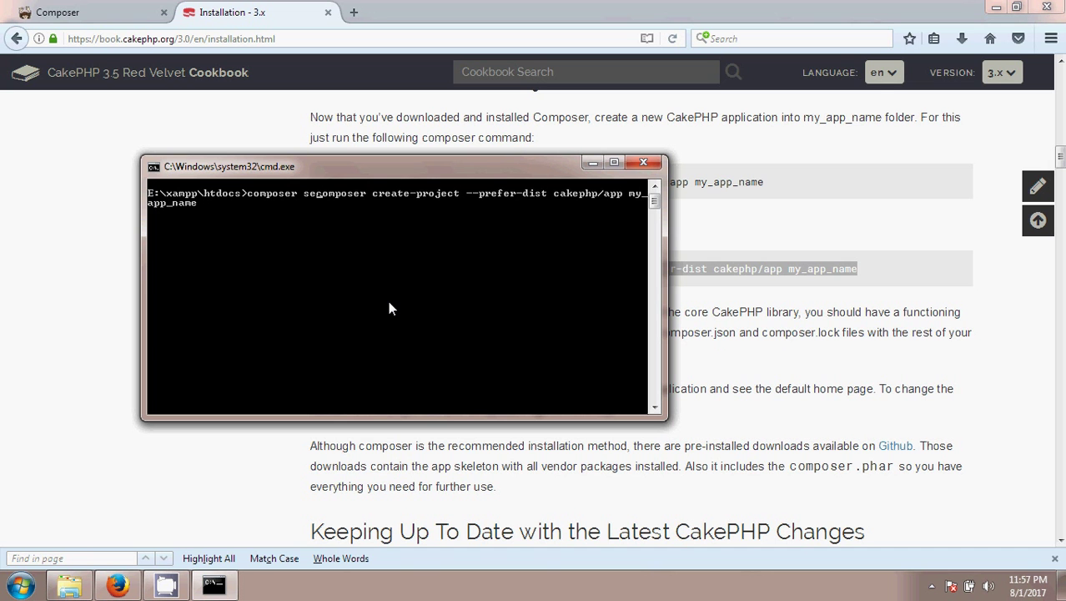
key("BackSpace")
key("BackSpace")
key("BackSpace")
key("BackSpace")
key("BackSpace")
key("BackSpace")
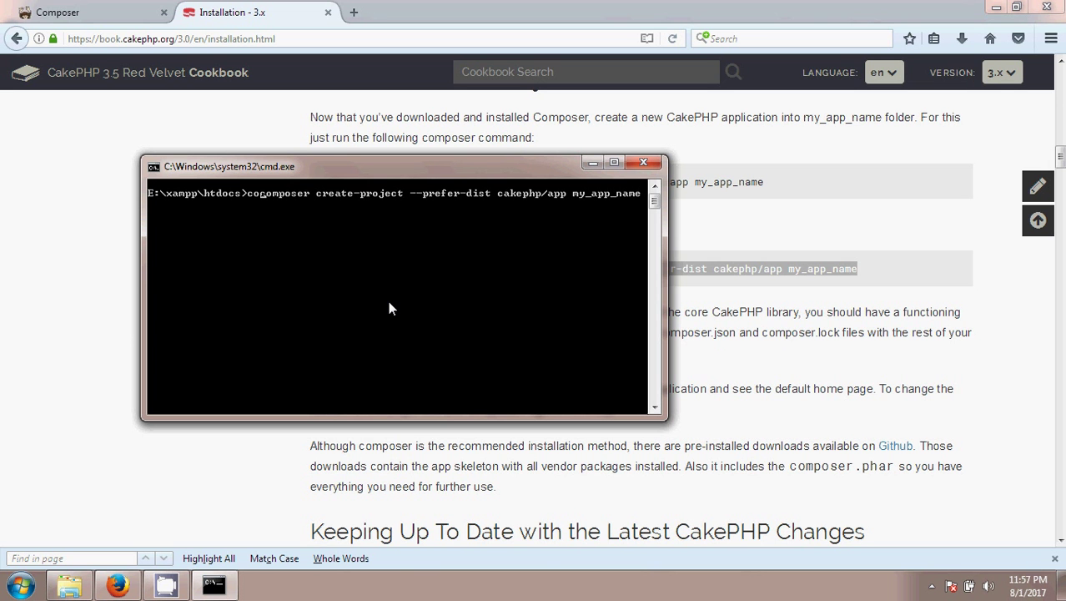
key("BackSpace")
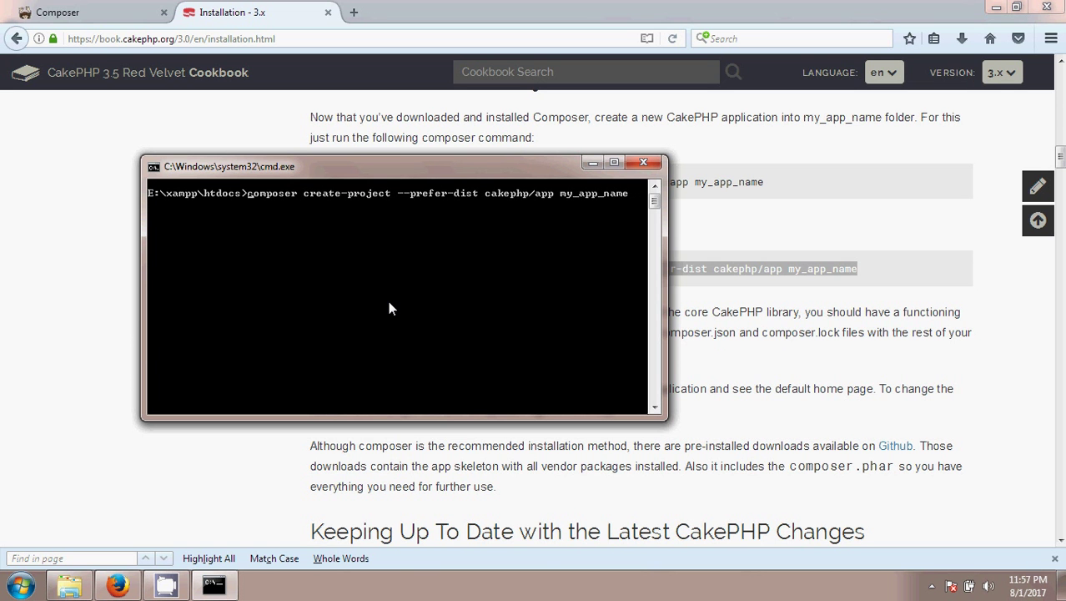
key("Right")
key("Right")
key("Right")
key("Right")
key("Right")
key("Right")
key("Right")
key("Right")
key("Right")
key("Right")
key("Right")
key("Right")
key("Right")
key("Right")
key("Right")
key("Right")
key("Right")
key("Right")
key("Right")
key("Right")
key("Right")
key("Right")
key("Right")
key("Right")
key("Right")
key("Right")
key("Right")
key("Right")
key("Right")
key("Right")
key("Right")
key("Right")
key("Right")
key("Right")
key("Right")
key("Right")
key("Right")
key("Right")
key("Right")
key("Right")
key("Right")
key("BackSpace")
key("BackSpace")
key("BackSpace")
key("BackSpace")
key("BackSpace")
key("BackSpace")
key("BackSpace")
key("BackSpace")
key("BackSpace")
key("BackSpace")
type("cake_project")
key("Return")
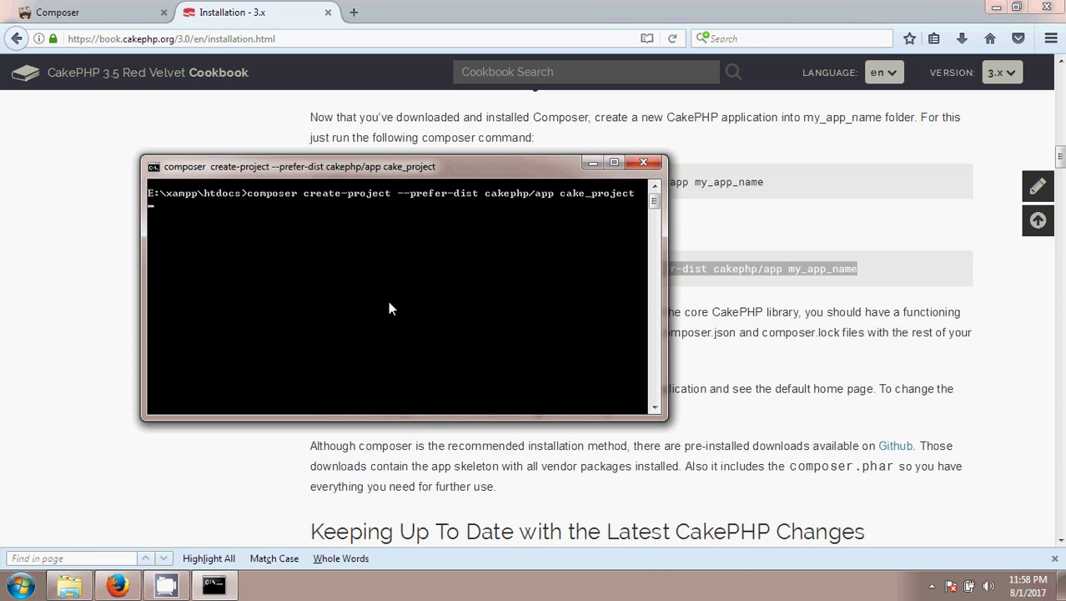
Load localhost/phpmyadmin in a new tab and open the pharma database's six tables.
left_click(353, 12)
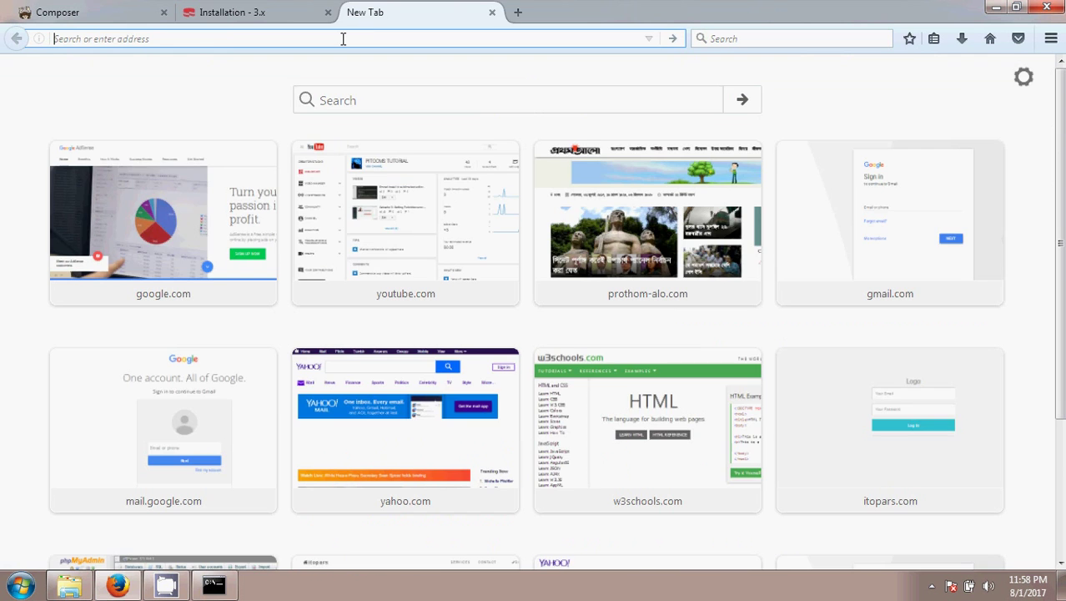
type("lo")
key("Right")
type("php")
key("Return")
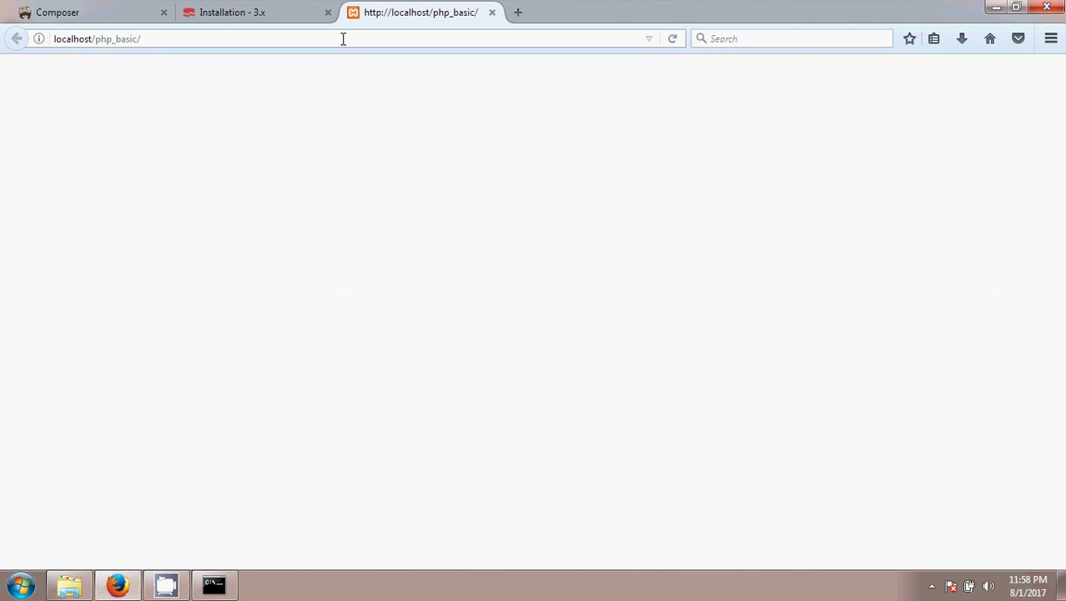
left_click_drag(154, 39, 112, 39)
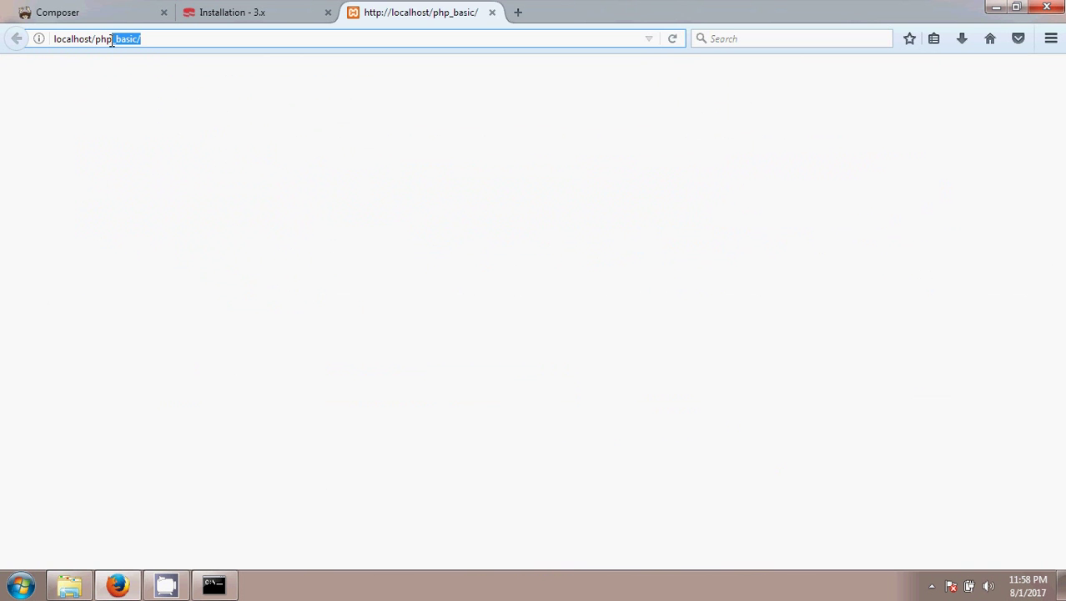
type("myadmin")
key("Return")
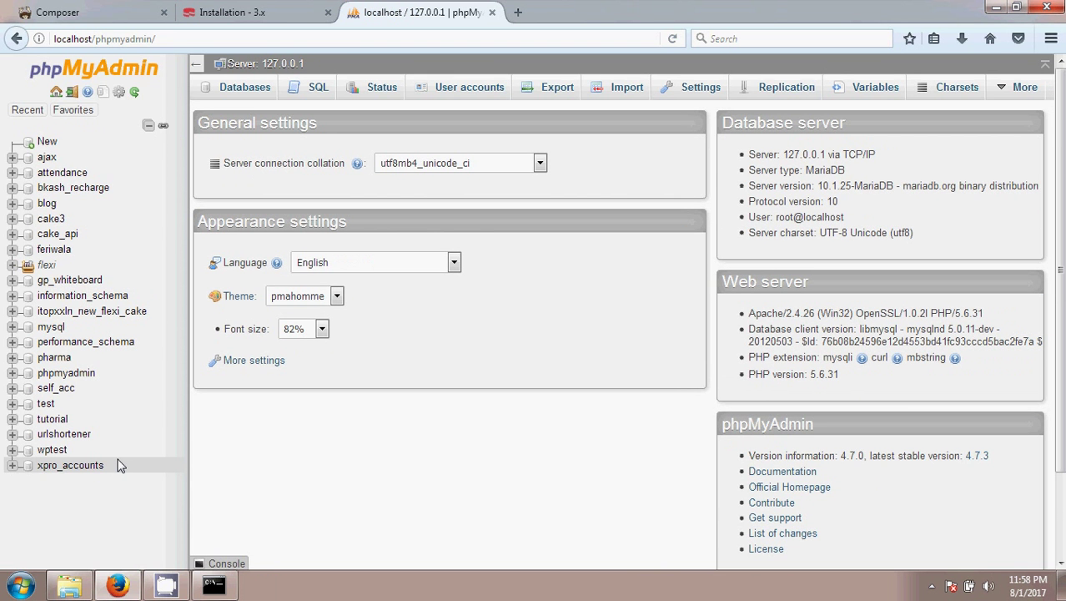
left_click(53, 358)
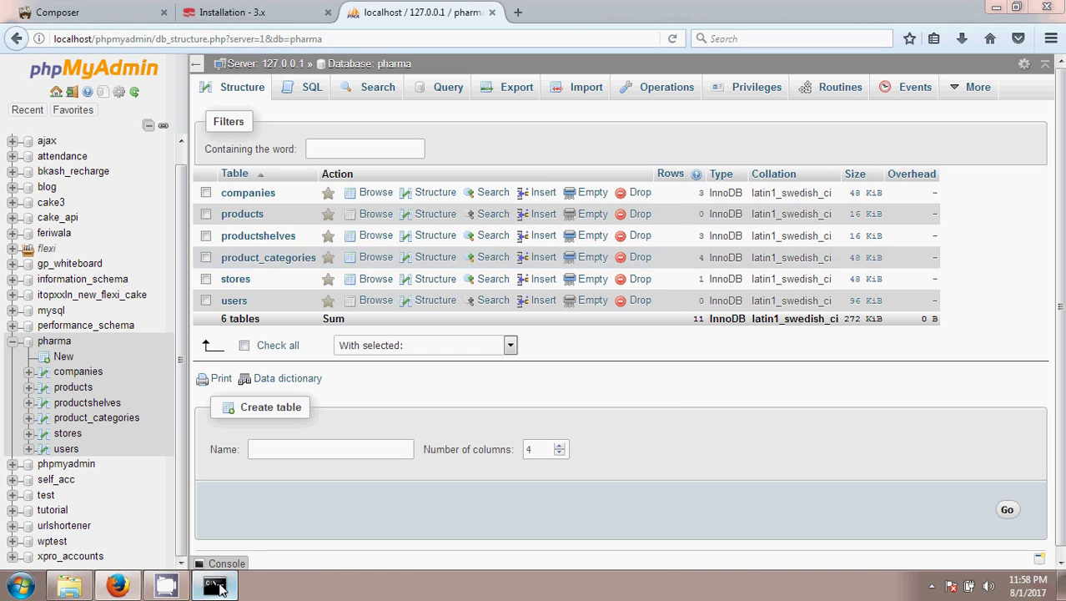
Return to the Command Prompt and wait while composer builds cake_project, maximizing then restoring the window.
key("alt+Tab")
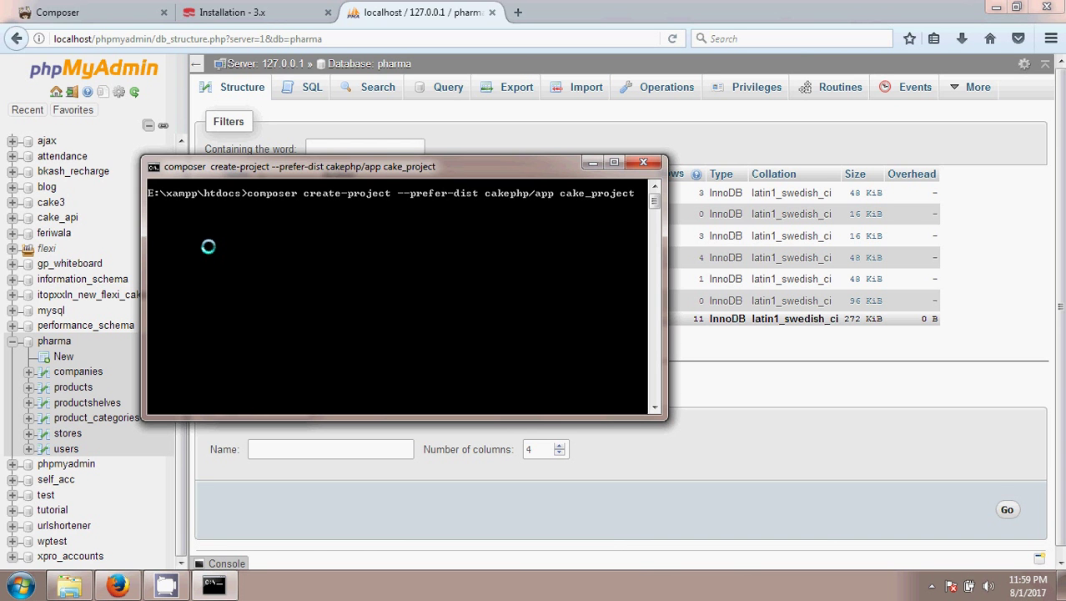
double_click(449, 168)
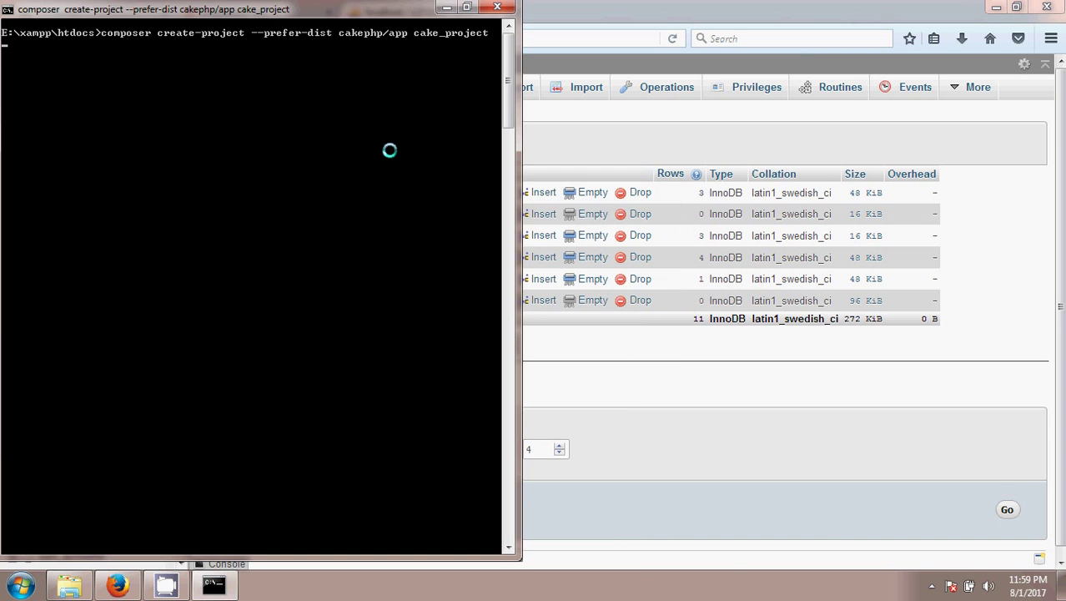
left_click_drag(337, 17, 520, 123)
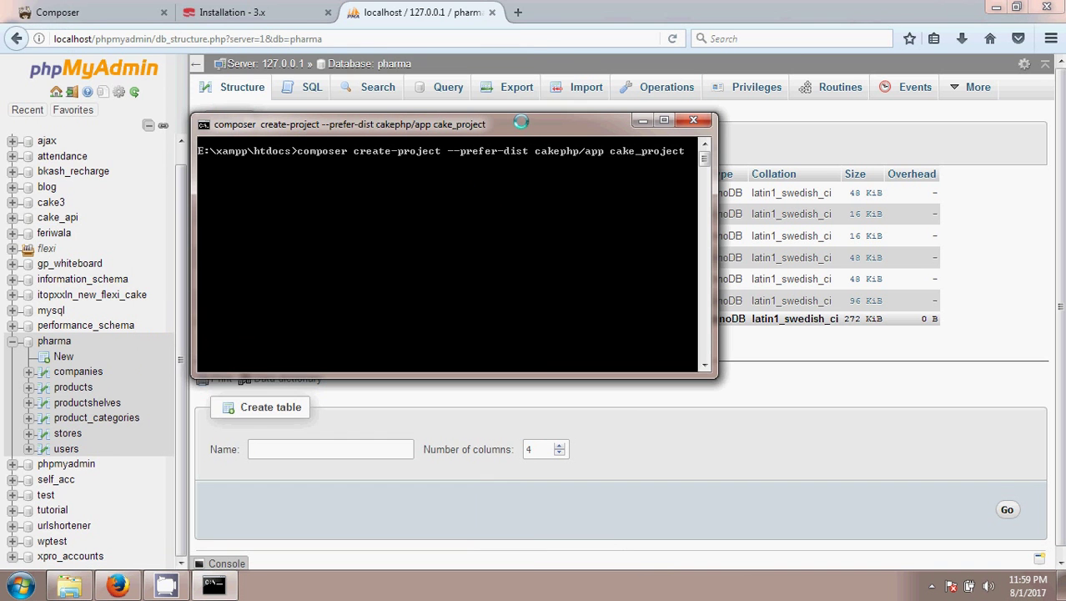
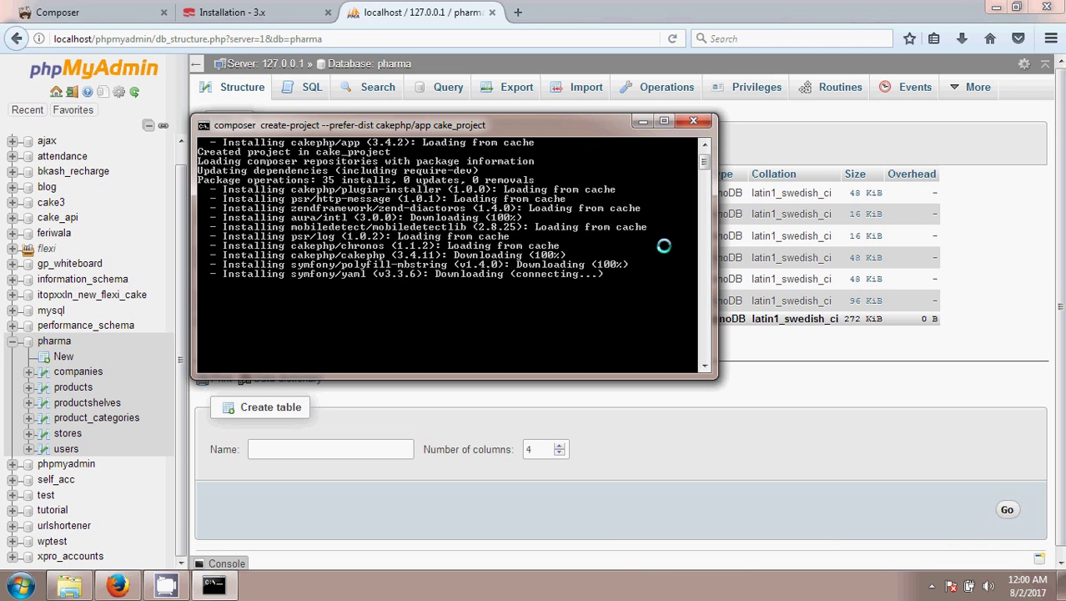
Review the Composer output and answer Y to set folder permissions for cake_project, then minimize the console.
scroll(663, 245, "up", 1)
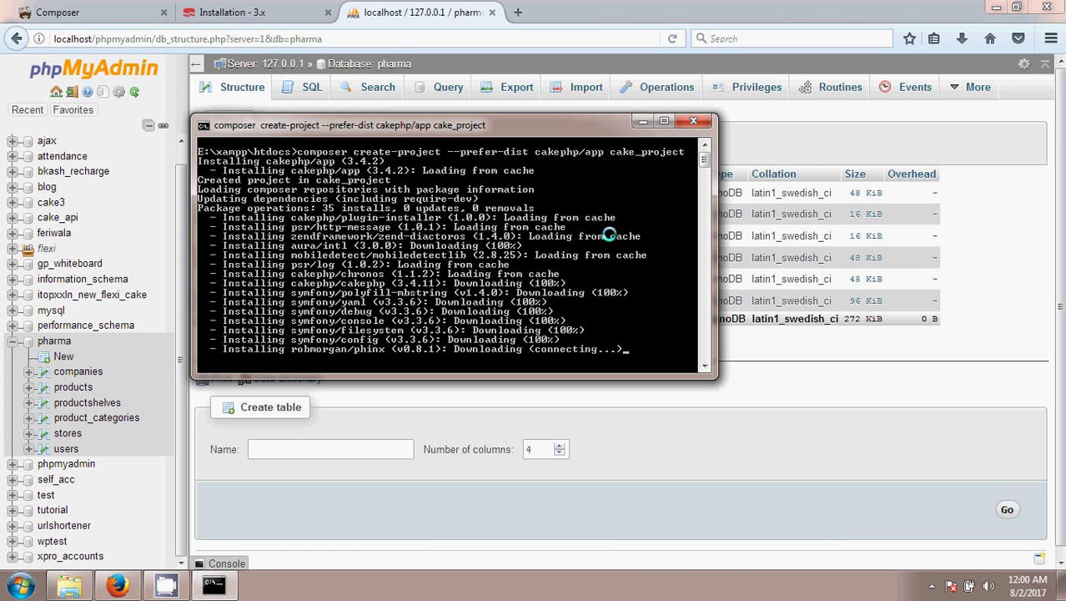
scroll(610, 234, "down", 1)
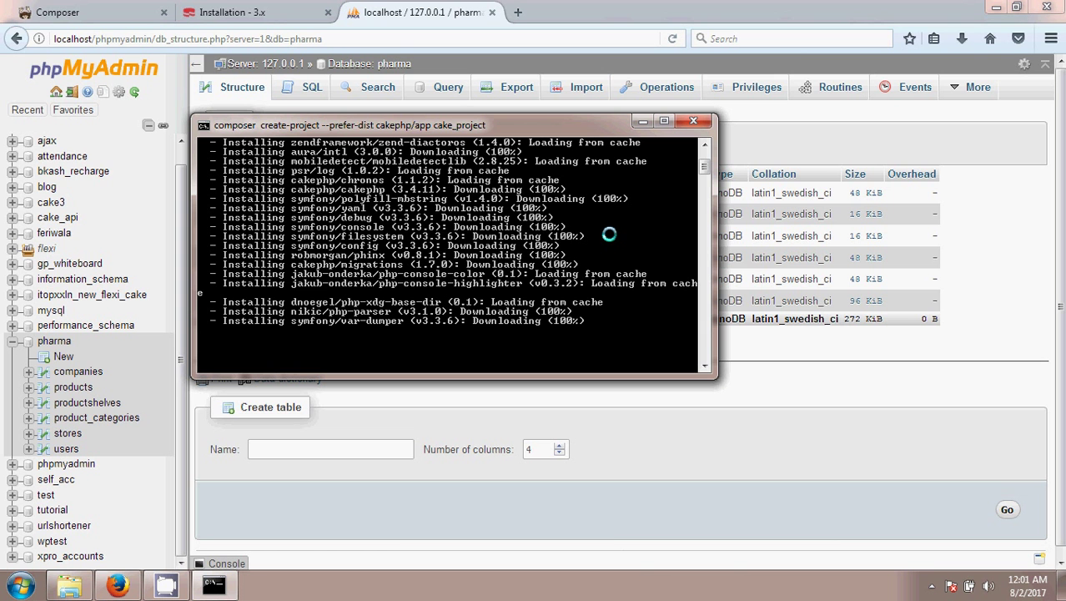
scroll(609, 234, "down", 1)
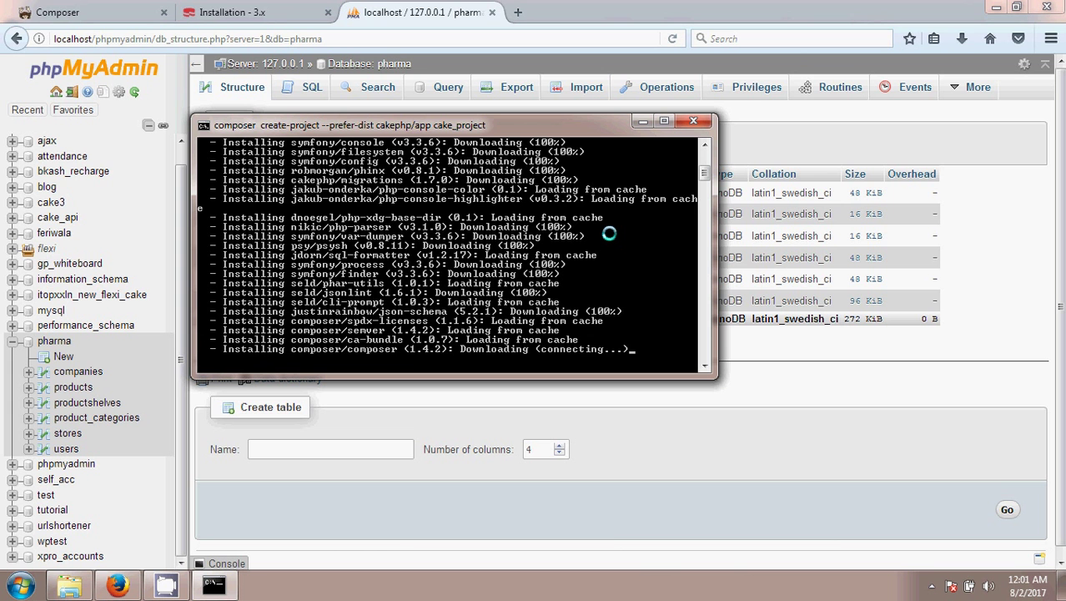
scroll(609, 234, "down", 1)
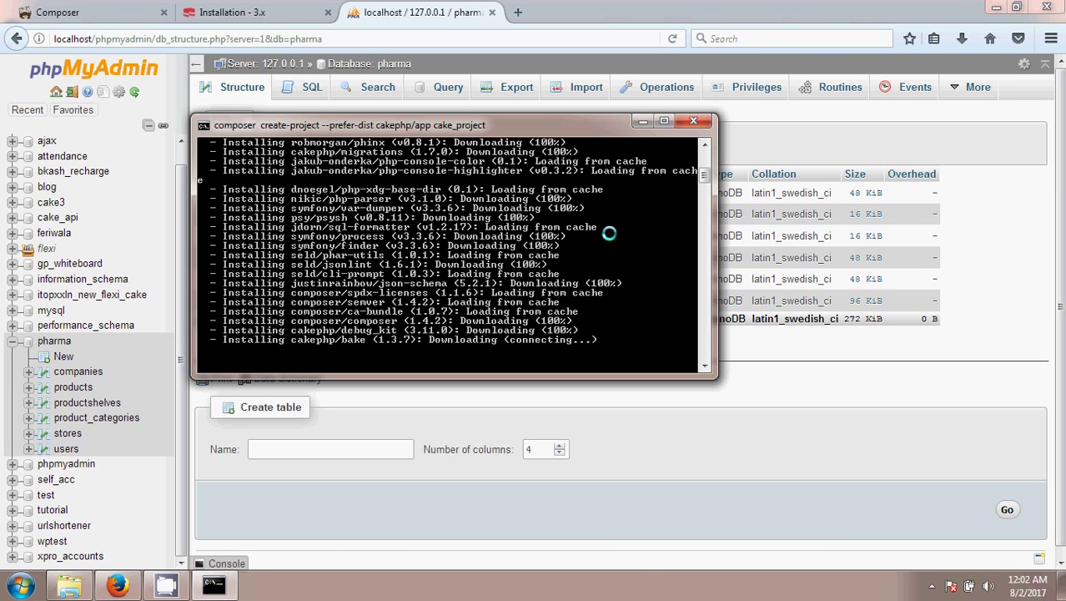
scroll(609, 233, "down", 1)
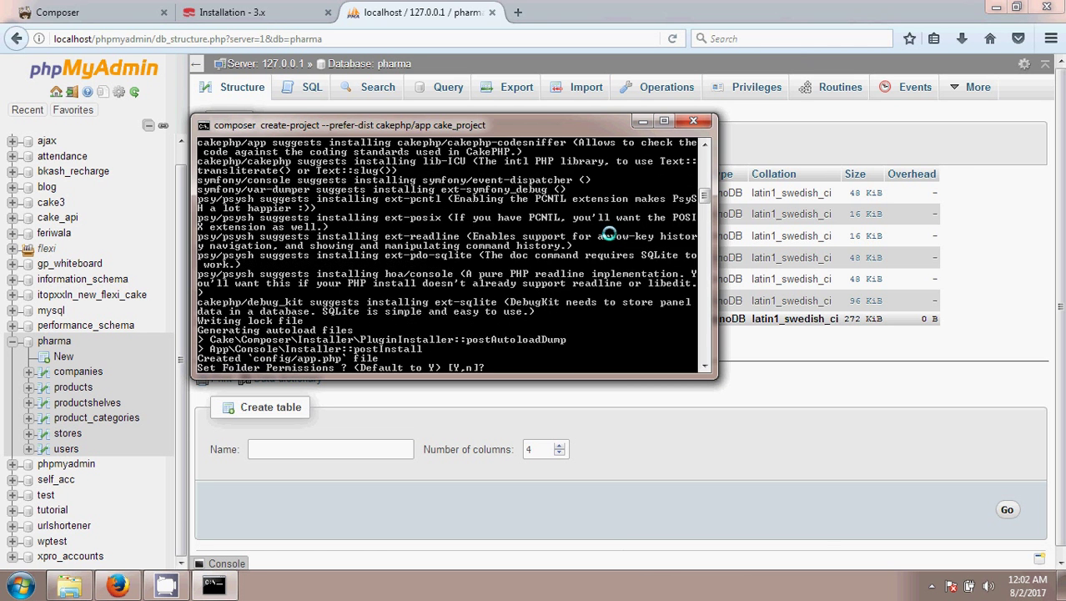
double_click(534, 122)
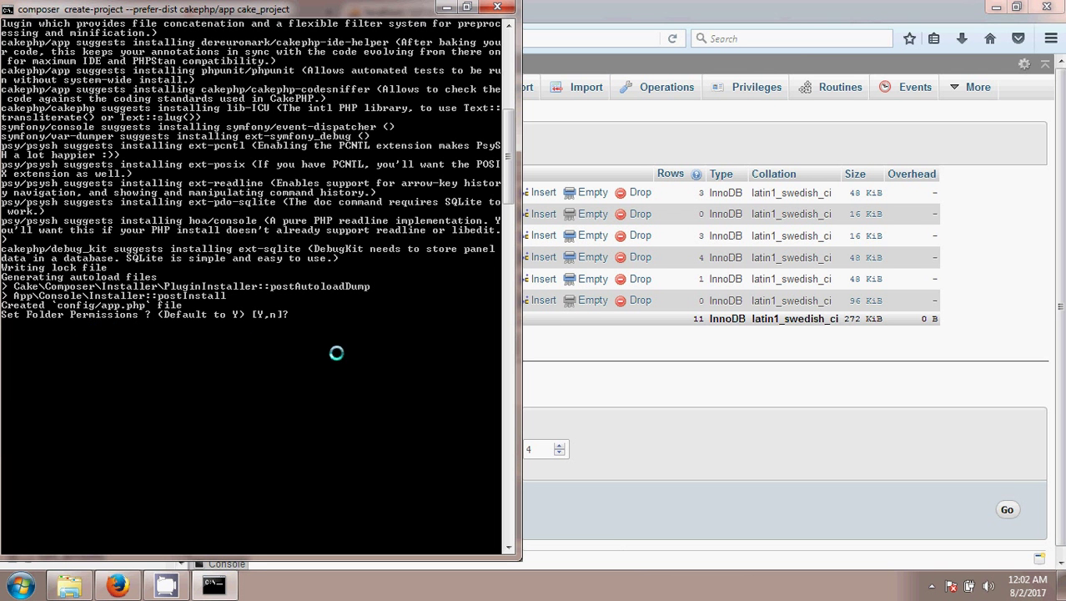
type("Y")
key("Return")
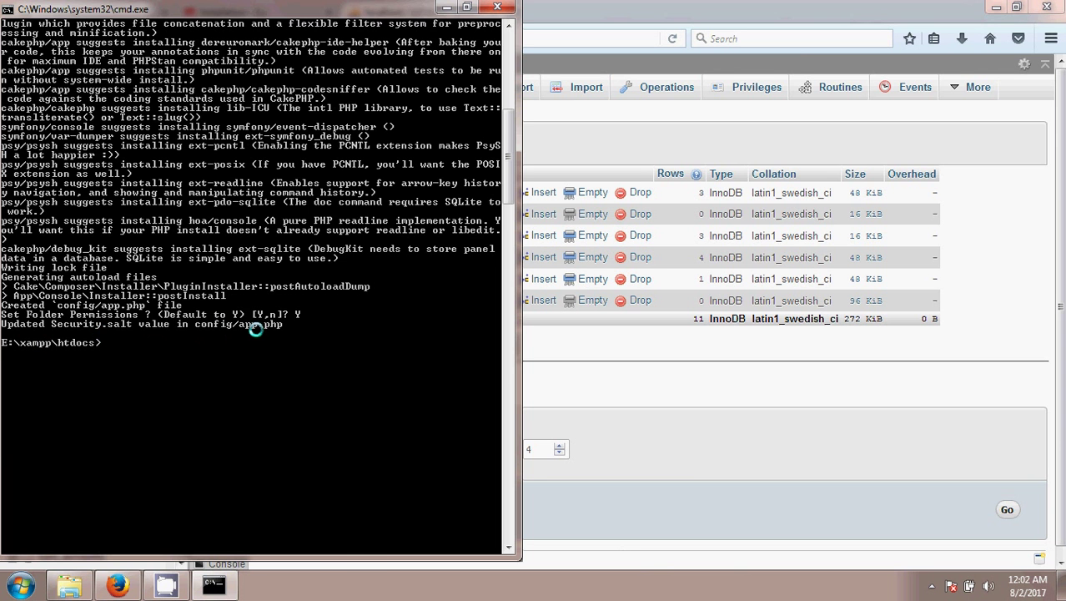
left_click(446, 8)
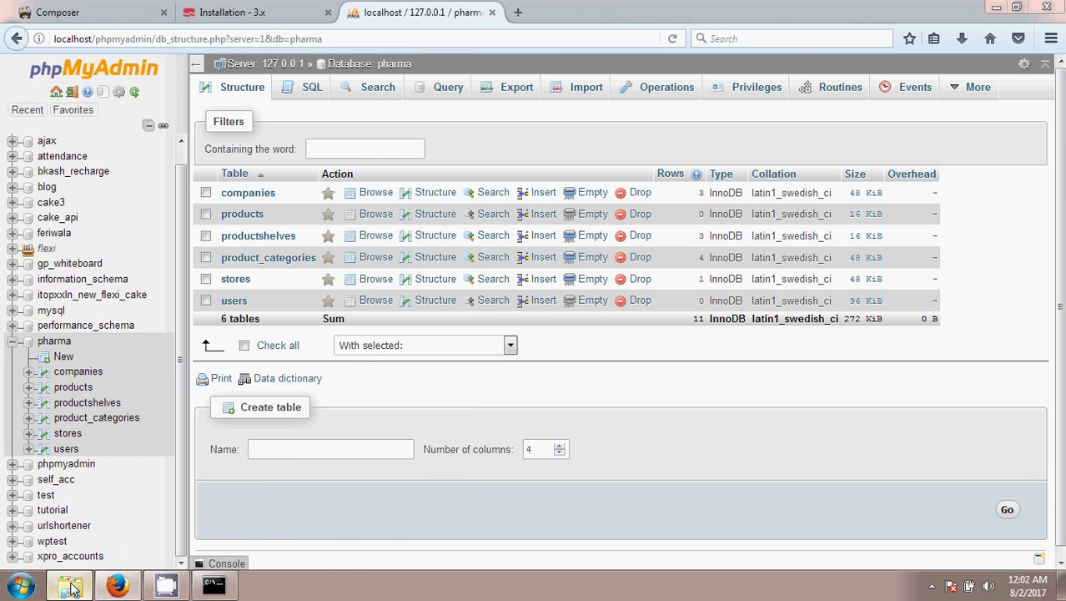
Open the htdocs folder in Explorer, select cake_project, and launch Sublime Text.
left_click(71, 587)
left_click(201, 235)
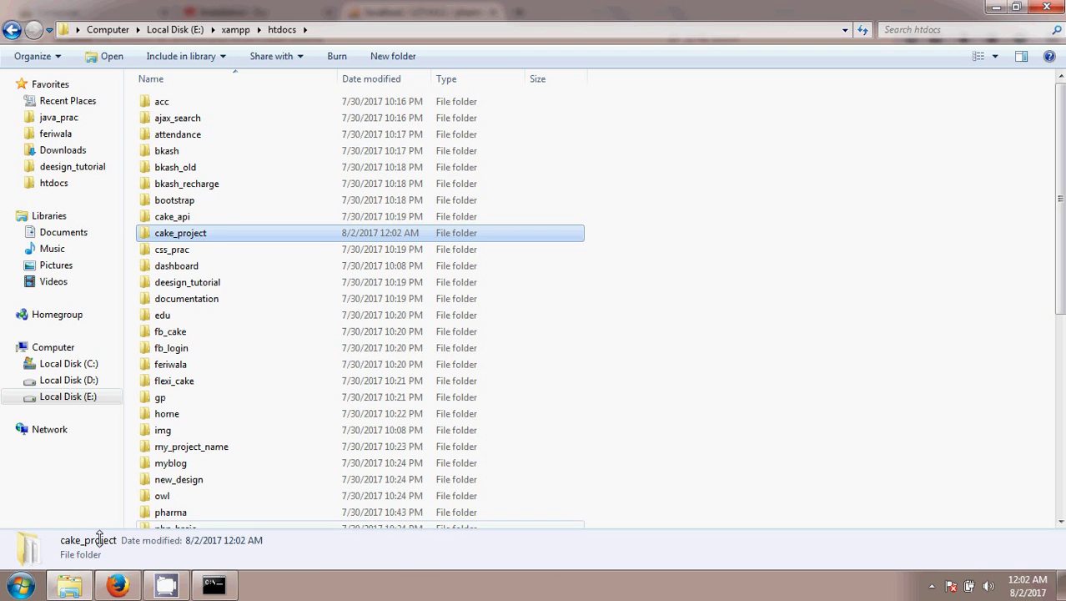
left_click(20, 585)
left_click(85, 230)
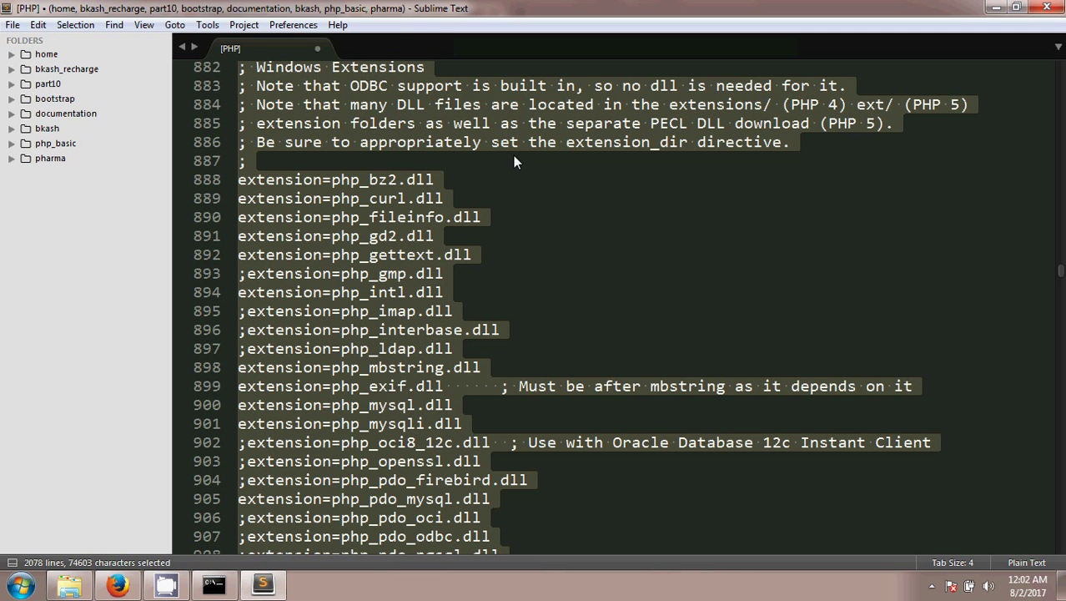
Discard the unsaved php.ini tab and add the cake_project folder to Sublime's sidebar, maximized.
left_click(317, 49)
left_click(545, 345)
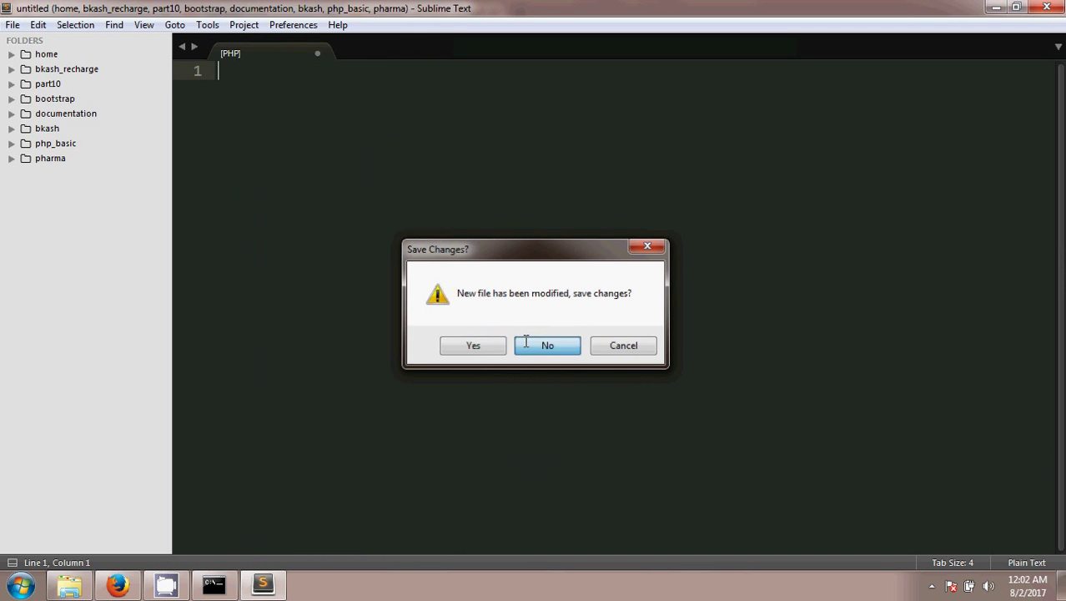
left_click_drag(338, 10, 631, 47)
left_click_drag(175, 234, 429, 291)
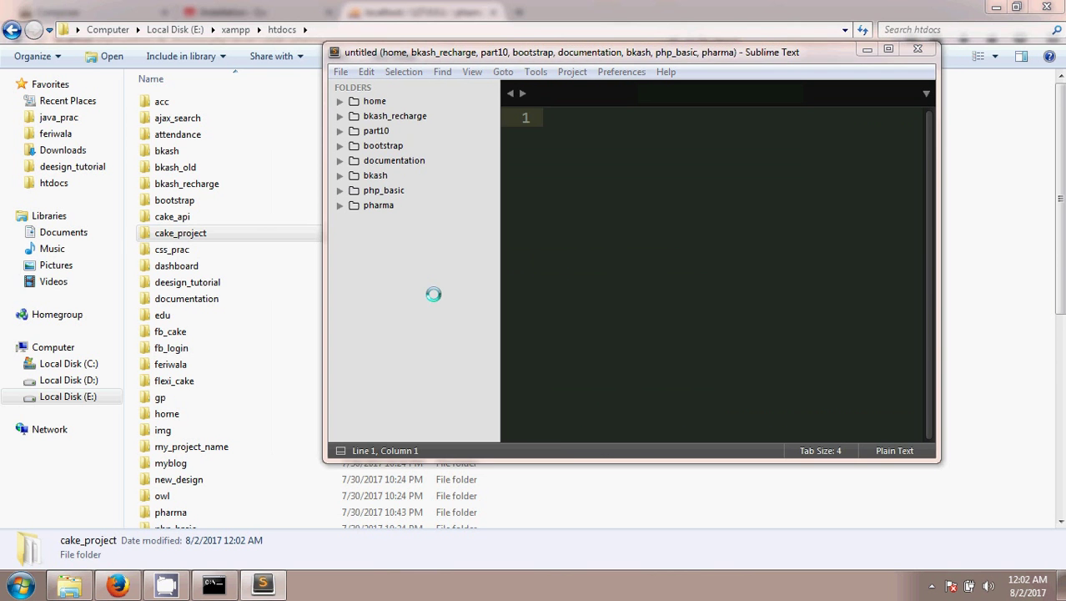
double_click(615, 50)
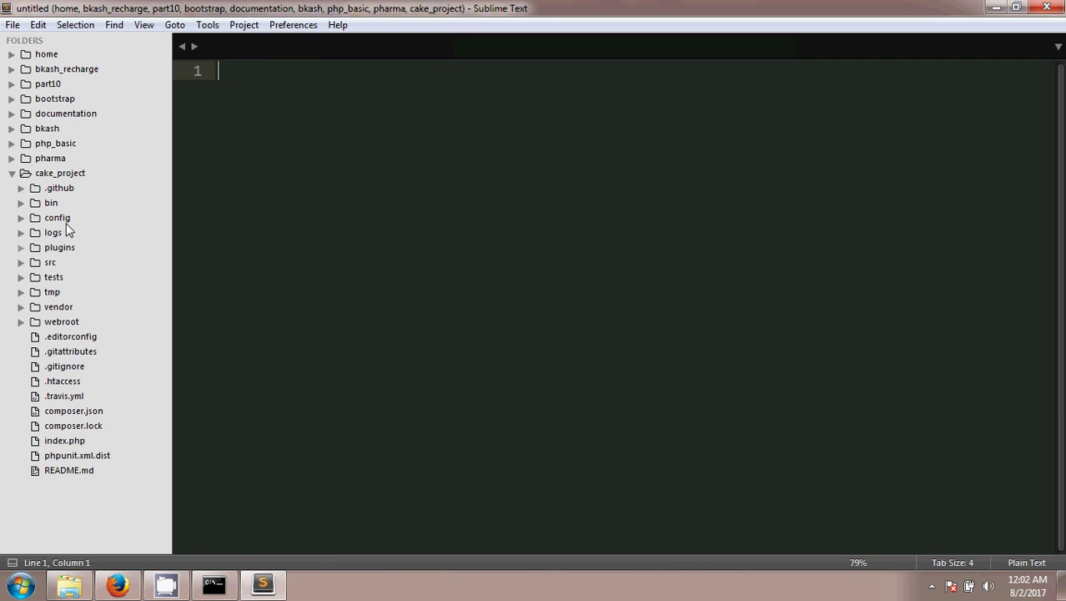
left_click(65, 218)
left_click(76, 261)
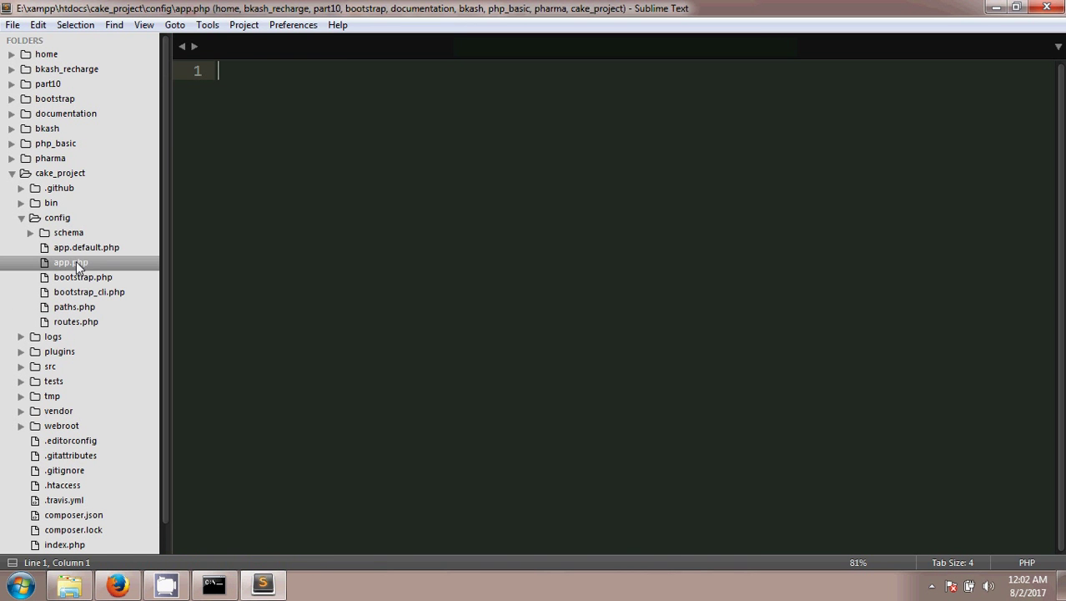
scroll(536, 409, "down", 15)
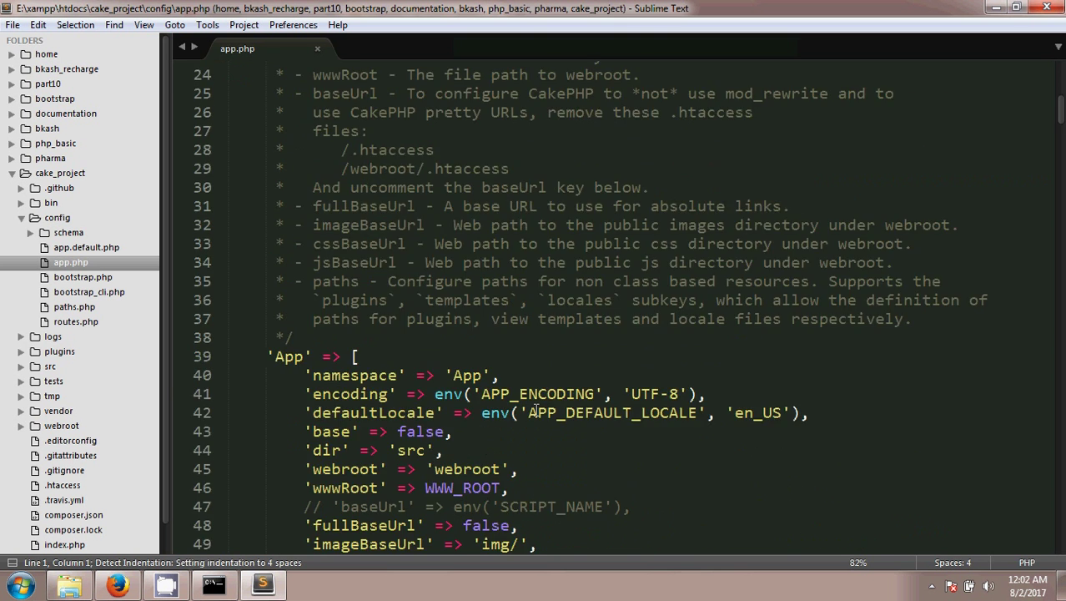
scroll(537, 409, "down", 2)
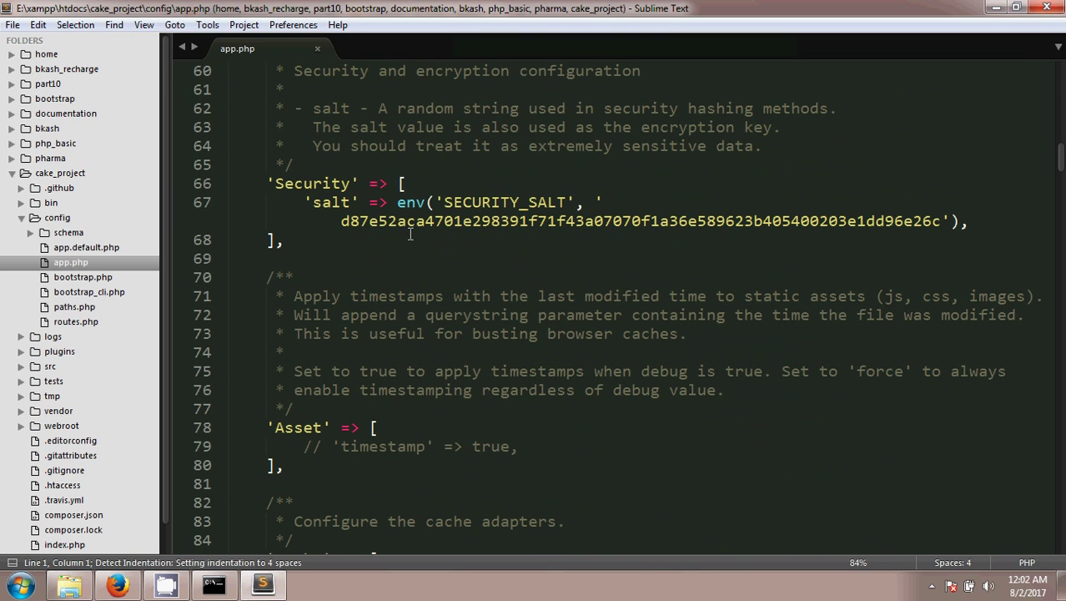
left_click_drag(616, 221, 555, 223)
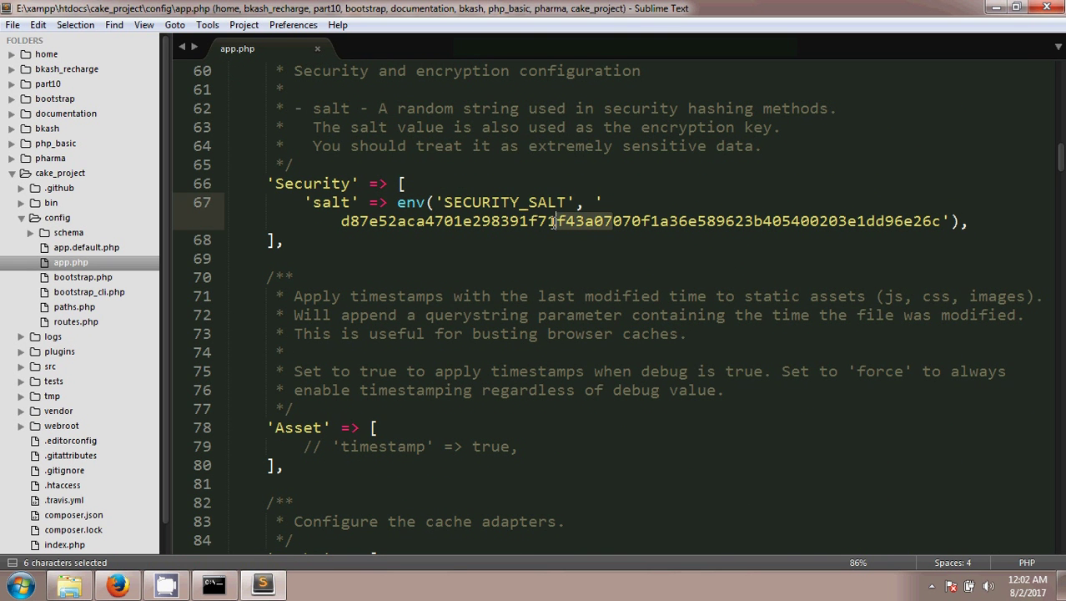
type("arytj")
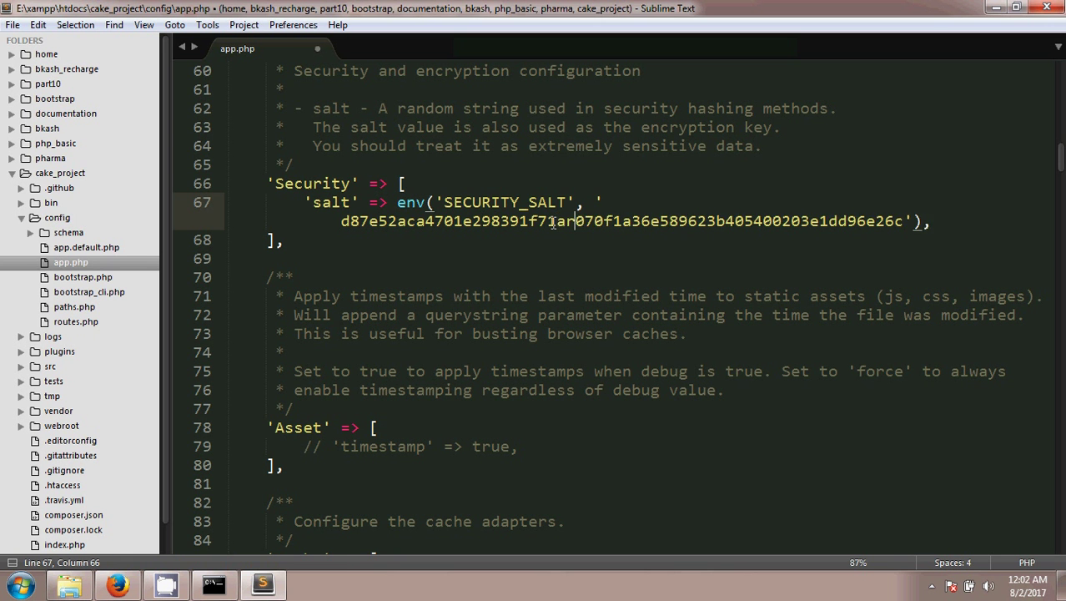
key("ctrl+s")
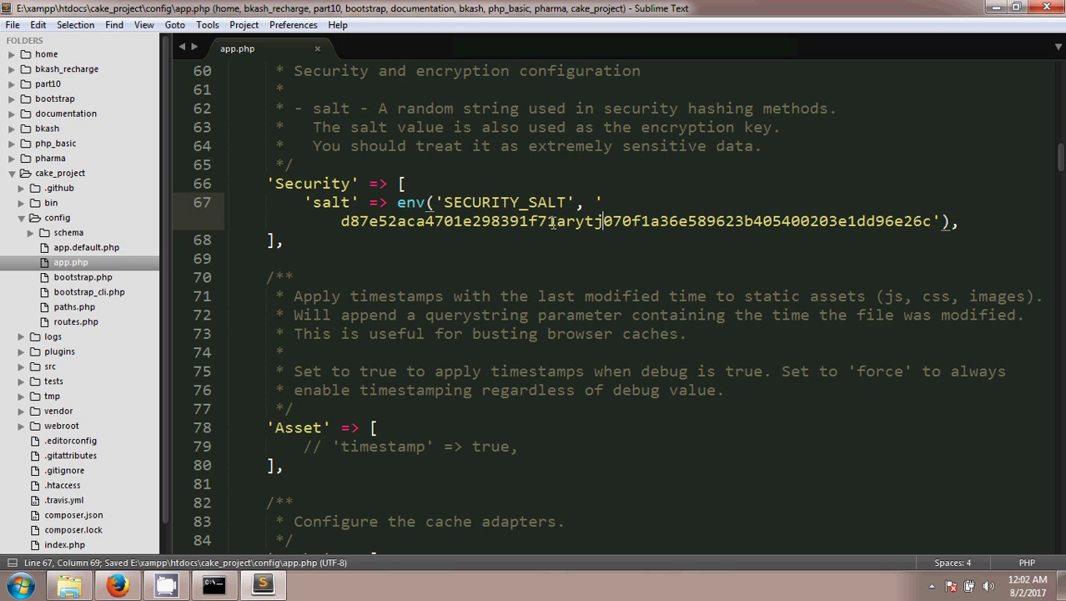
In the Datasources default block, change the username from my_app to root.
scroll(664, 338, "up", 8)
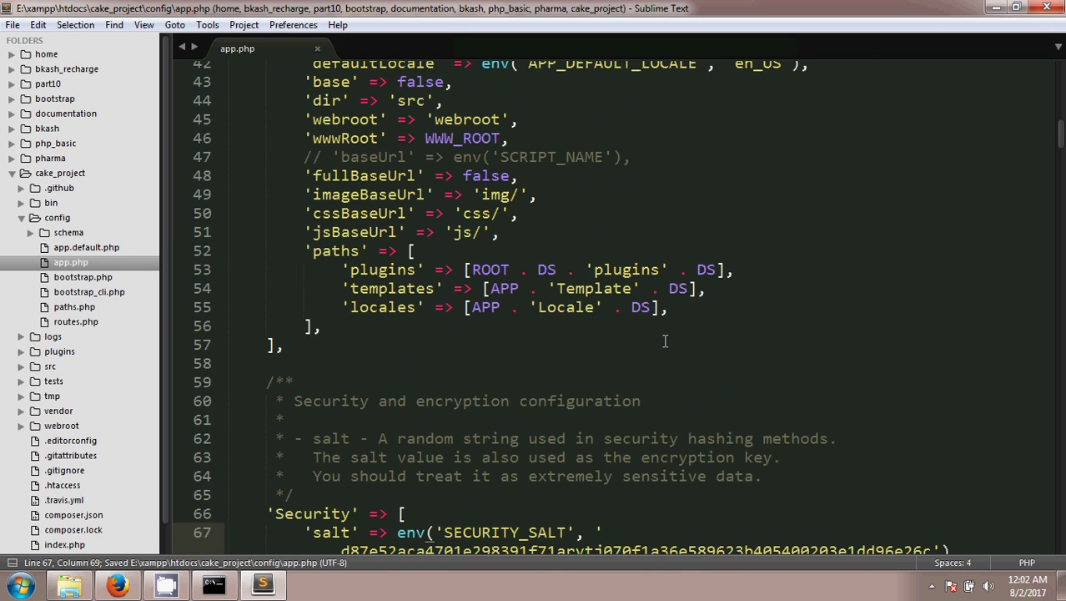
scroll(664, 381, "down", 9)
scroll(664, 381, "down", 5)
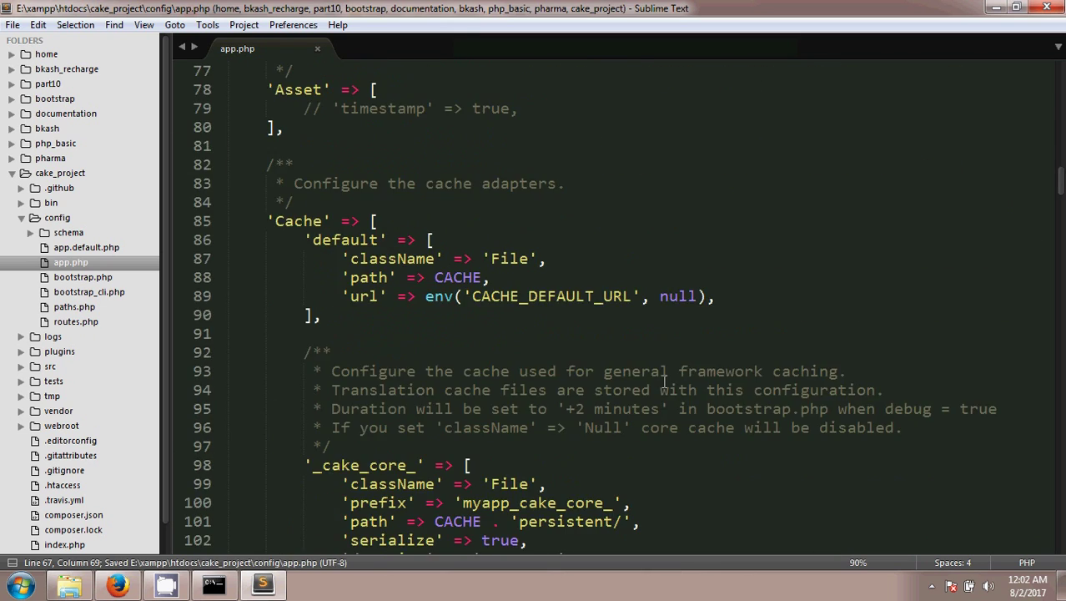
scroll(664, 381, "down", 20)
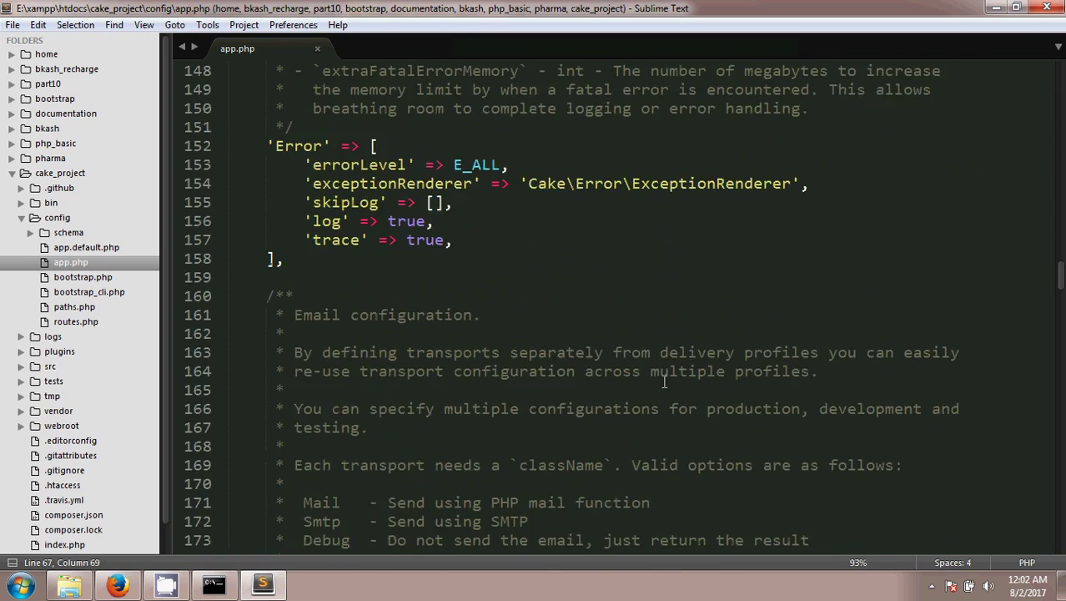
scroll(664, 382, "down", 19)
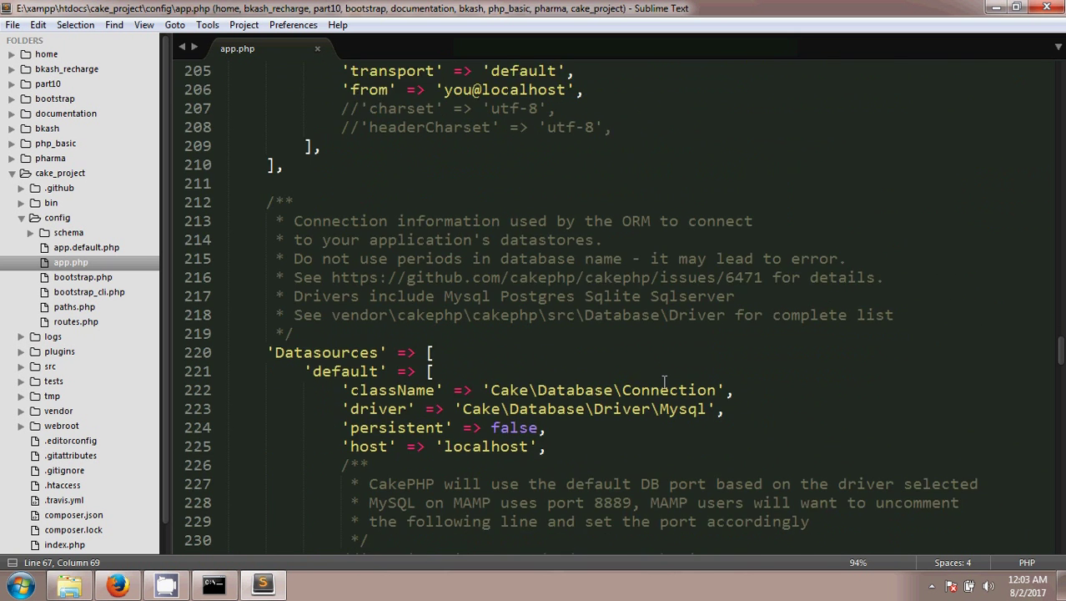
scroll(533, 371, "down", 10)
scroll(536, 370, "up", 5)
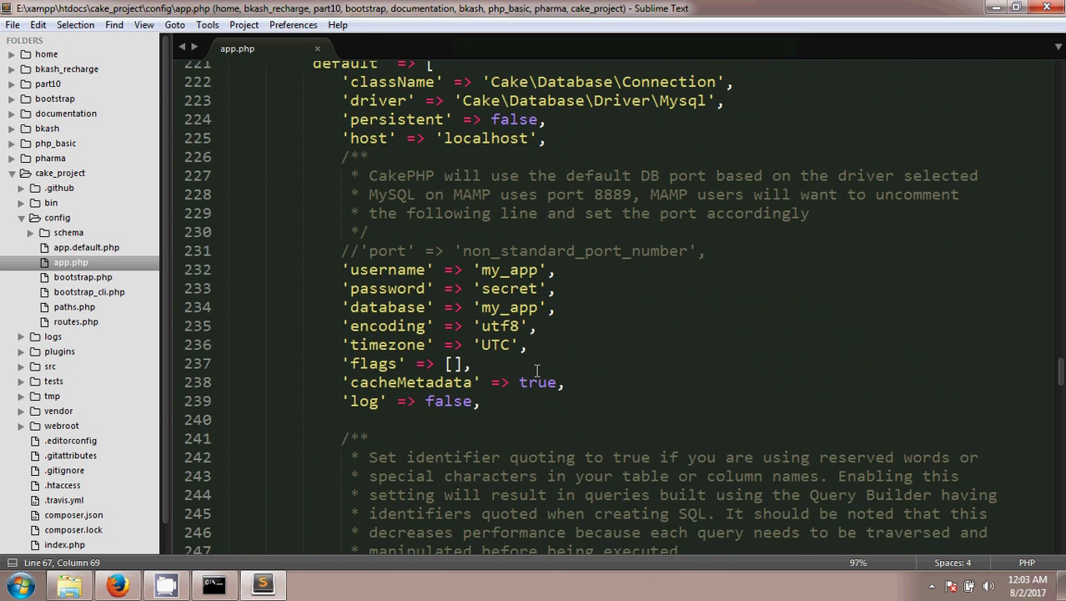
scroll(537, 369, "up", 2)
double_click(321, 183)
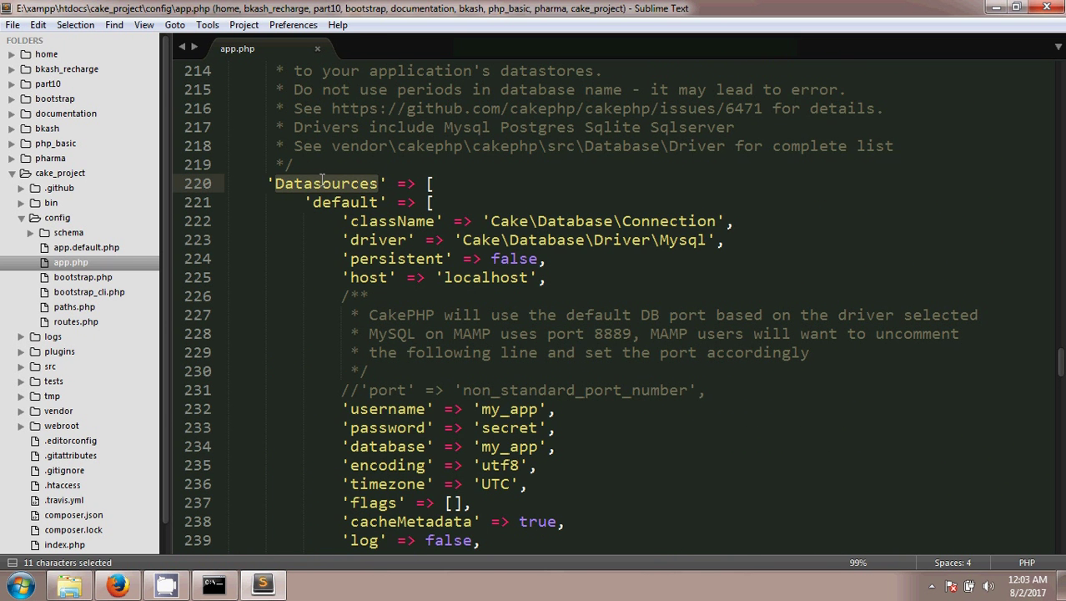
scroll(381, 294, "down", 2)
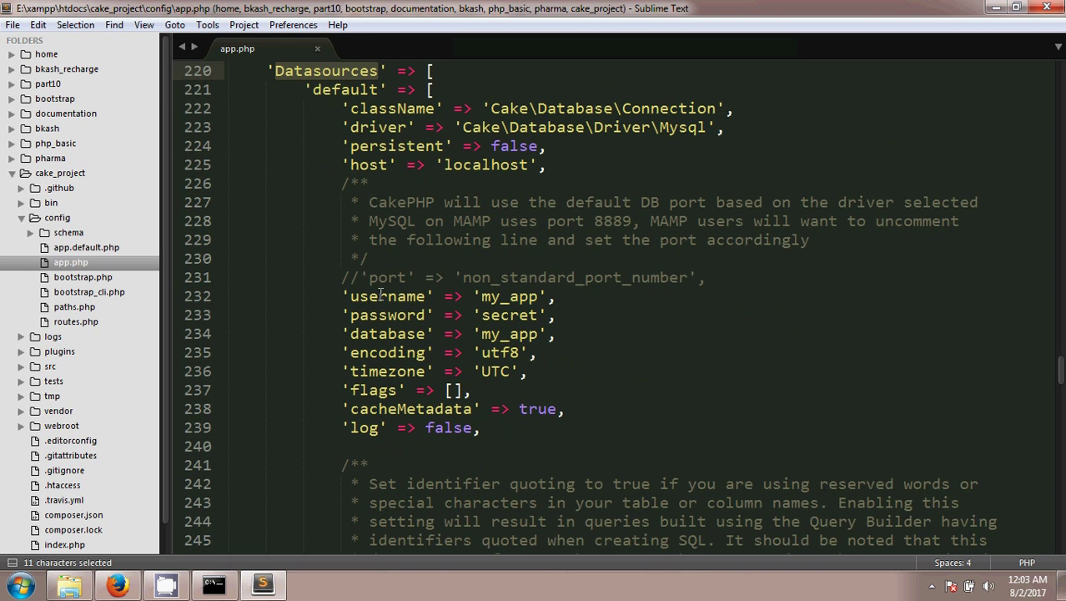
double_click(381, 296)
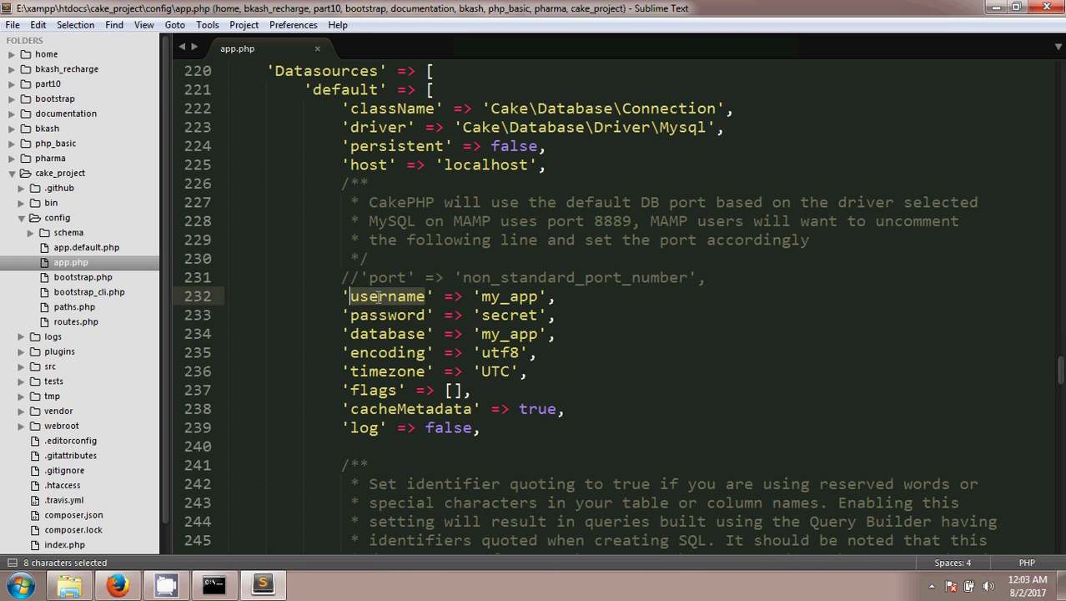
double_click(508, 296)
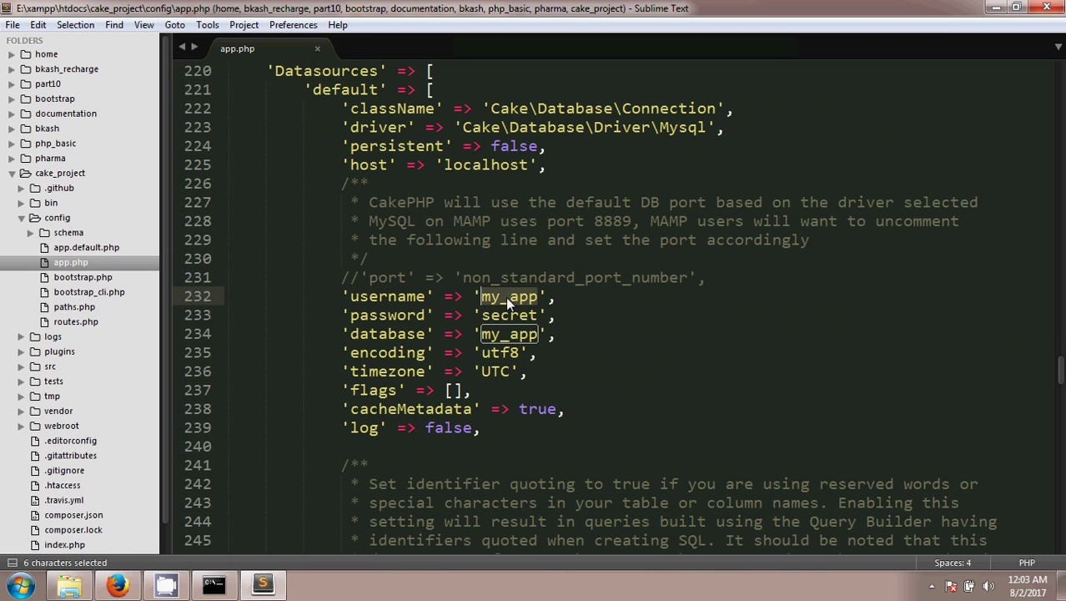
type("root")
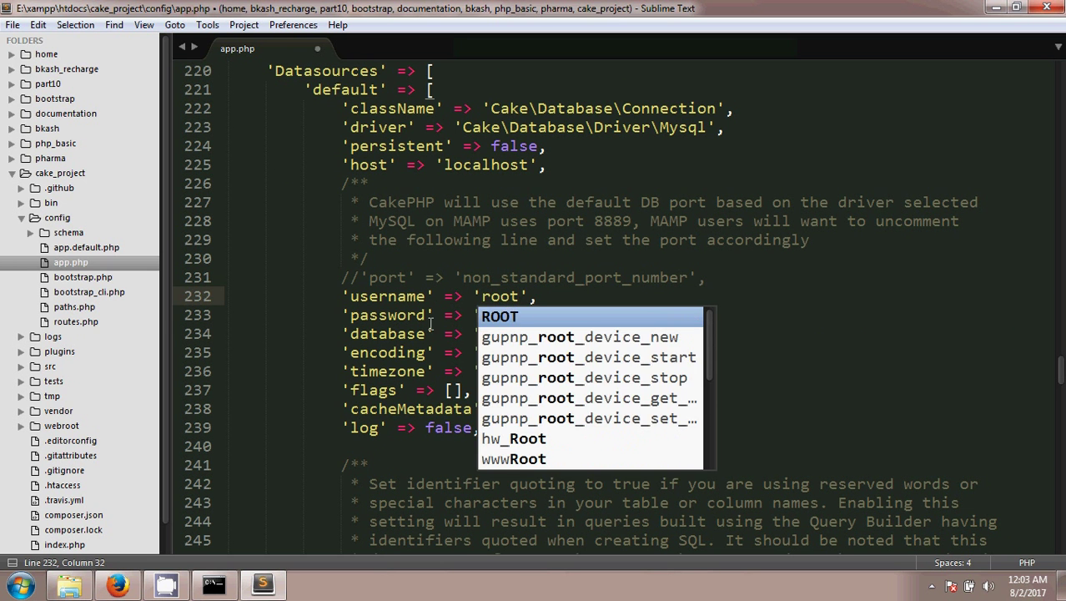
key("Escape")
Clear the password, set the database to pharma, and save app.php.
double_click(517, 315)
key("BackSpace")
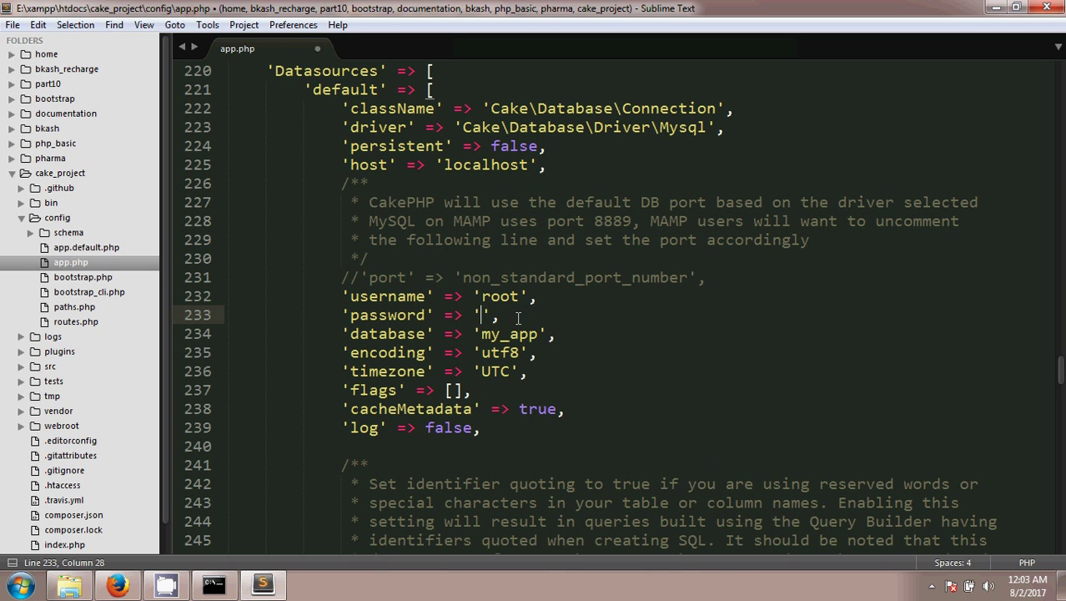
left_click(511, 334)
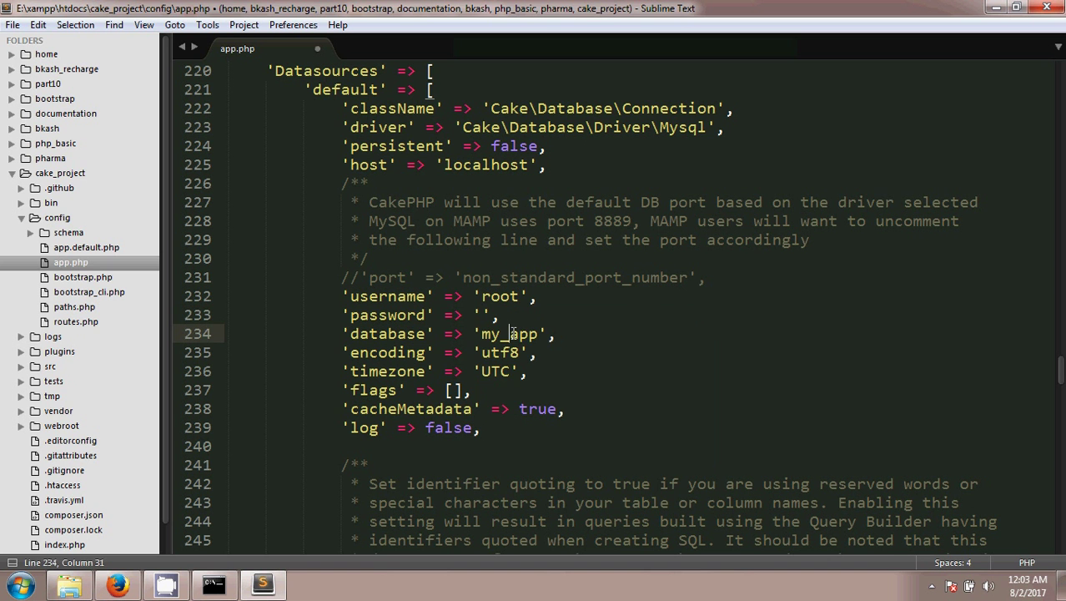
double_click(512, 334)
type("pharma")
key("ctrl+s")
left_click(117, 585)
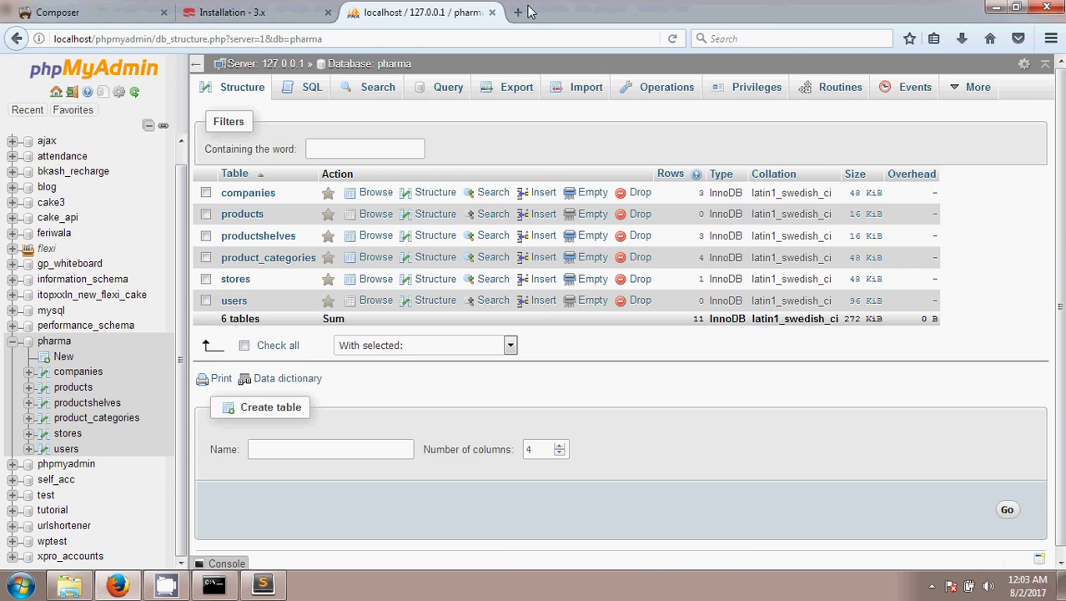
Load localhost/cake_project in a new Firefox tab, showing CakePHP 3.4.11 connected to the database.
left_click(518, 13)
type("calhost/")
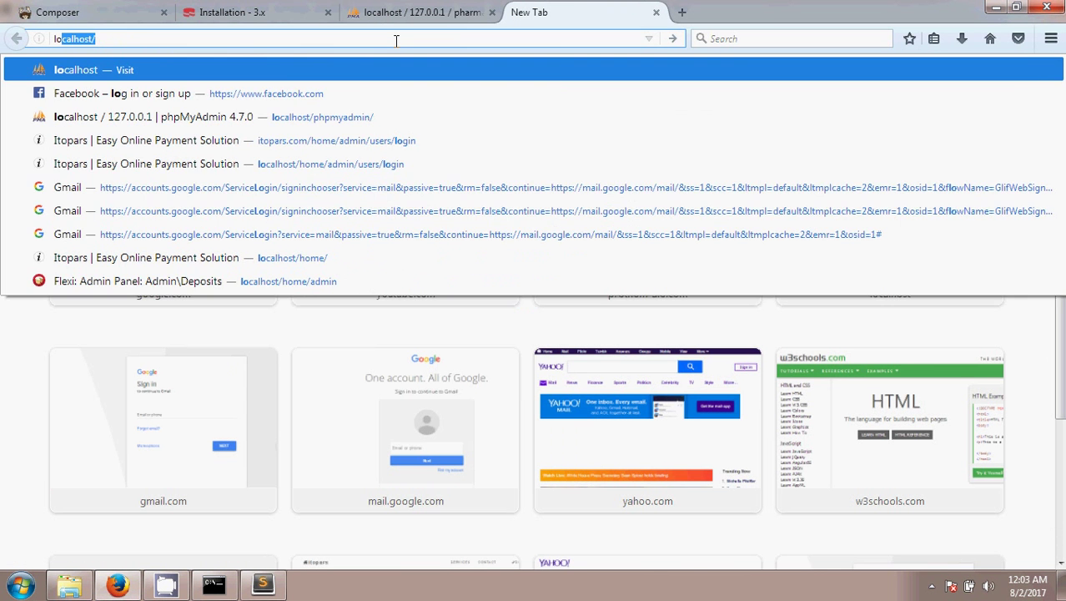
key("Escape")
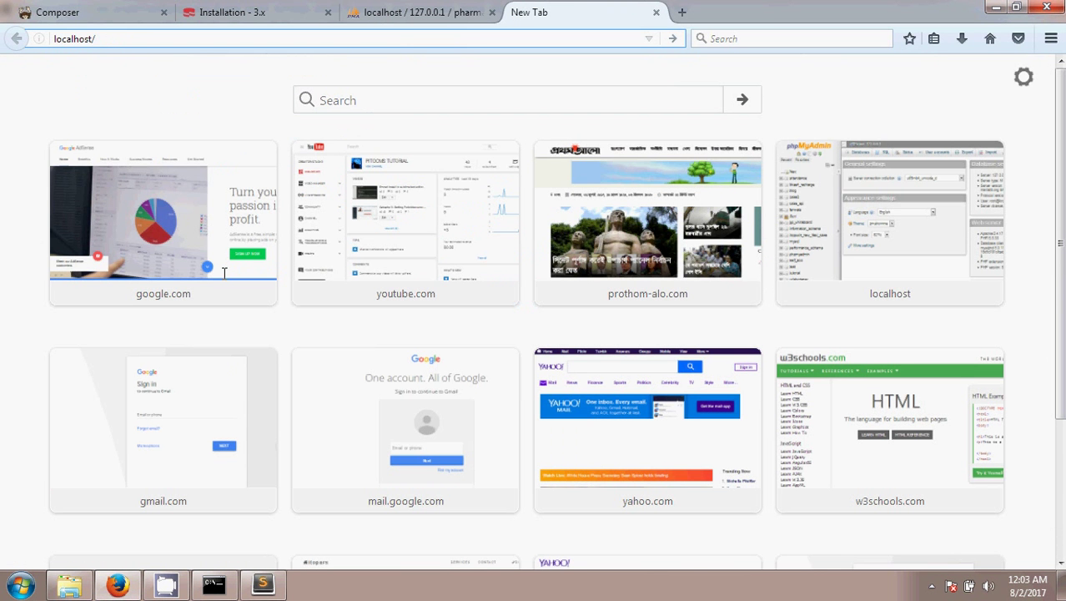
left_click(75, 588)
left_click(117, 586)
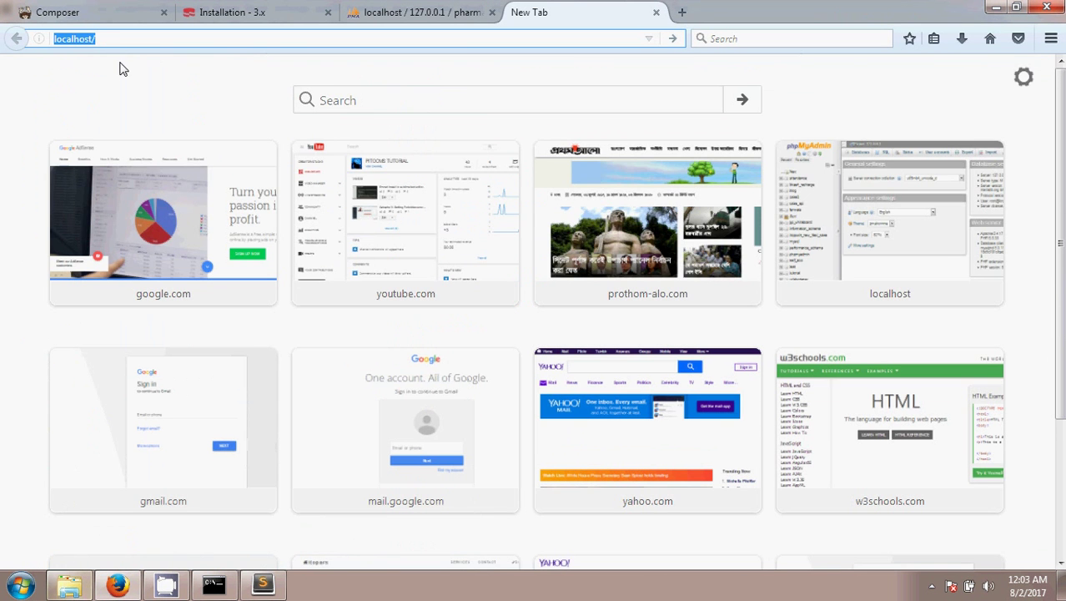
type("cake")
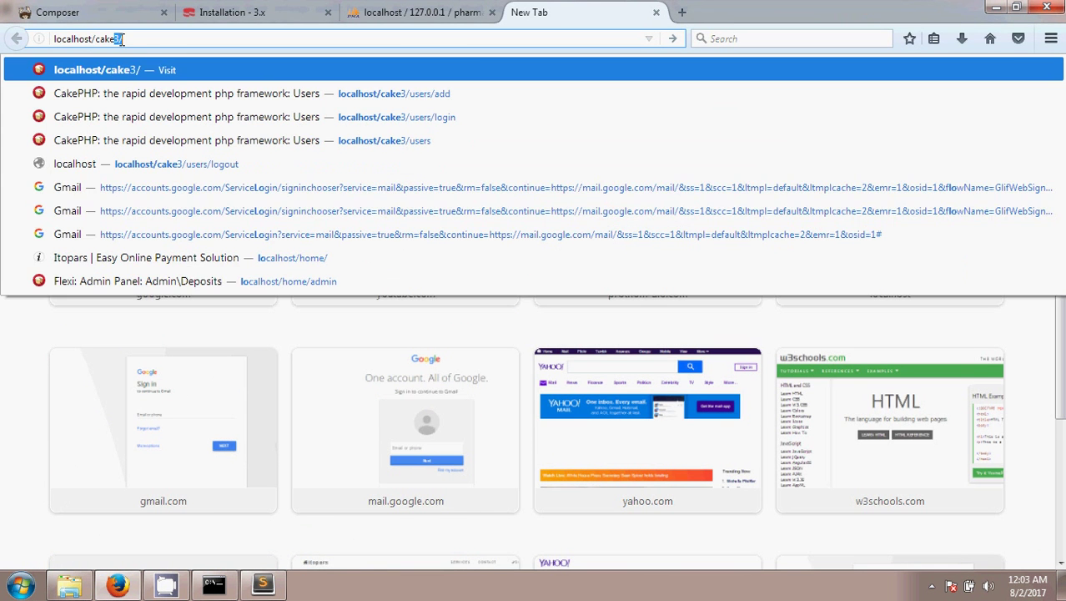
type("_project")
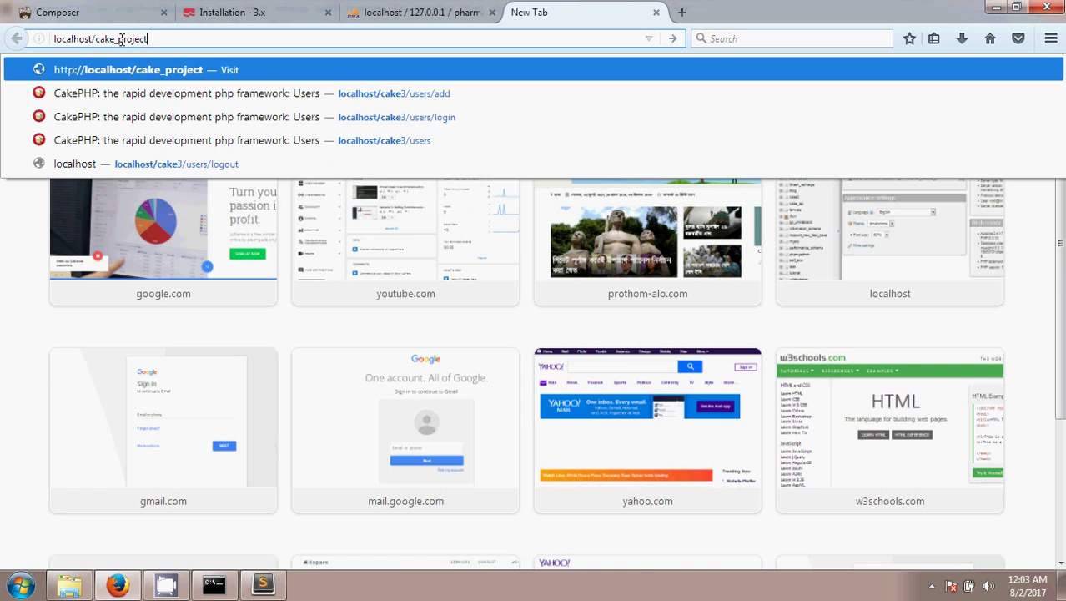
key("Return")
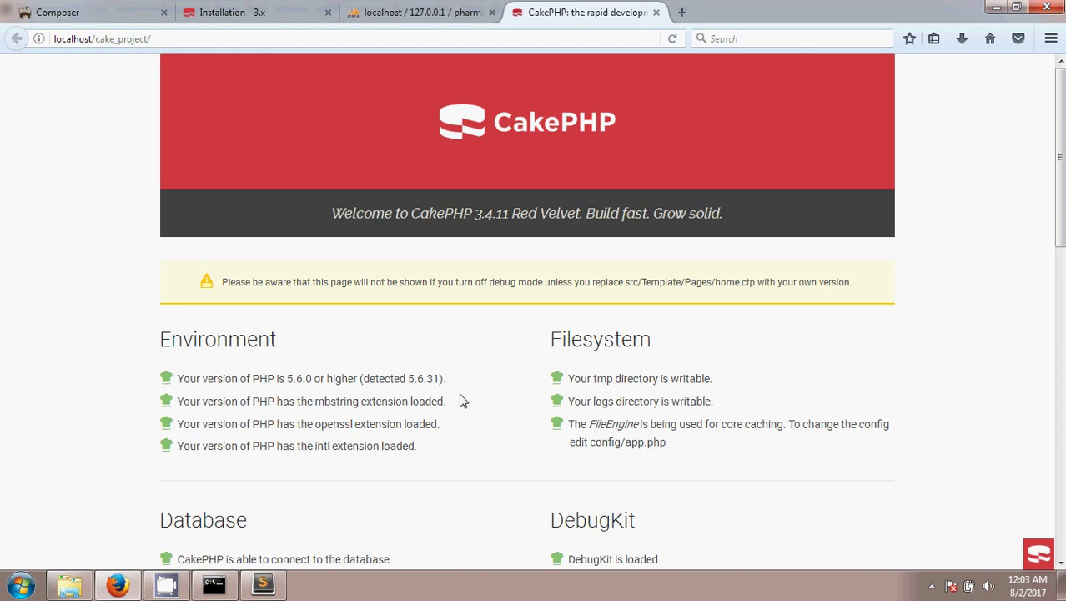
scroll(463, 402, "down", 4)
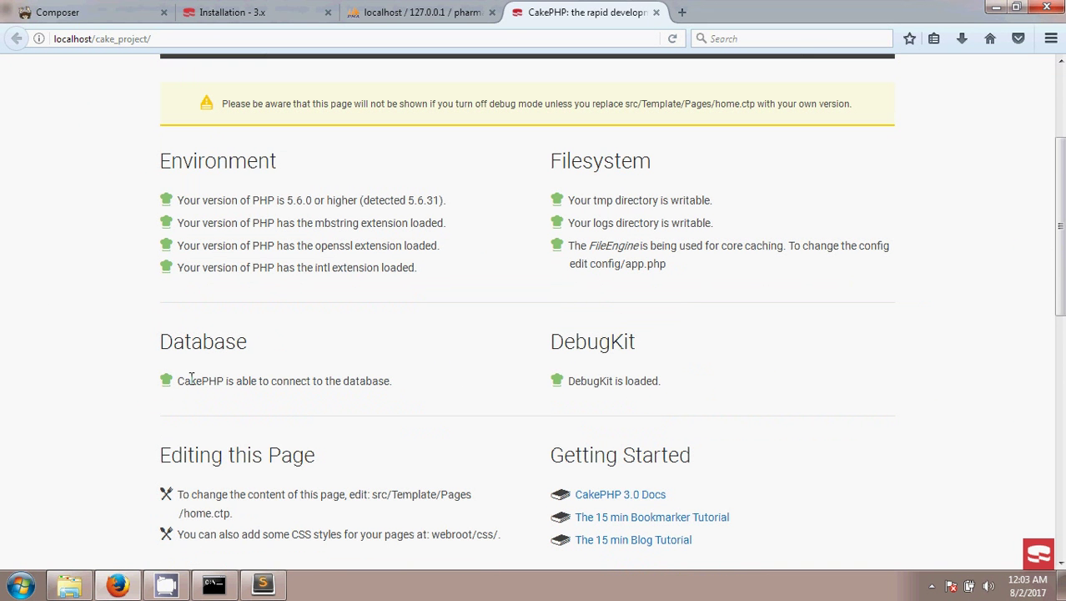
left_click_drag(182, 381, 397, 382)
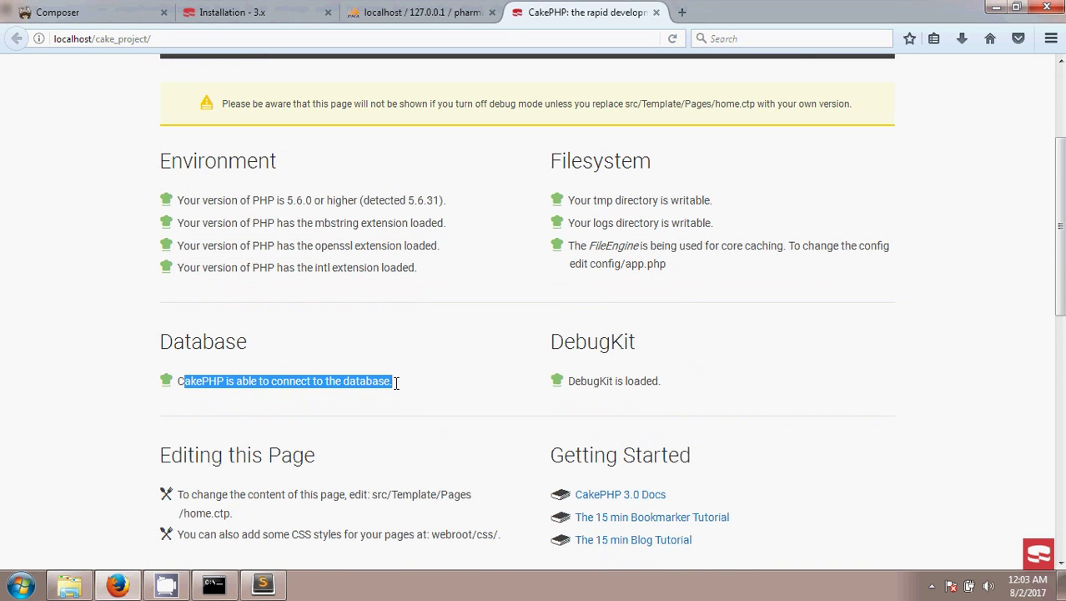
left_click(397, 382)
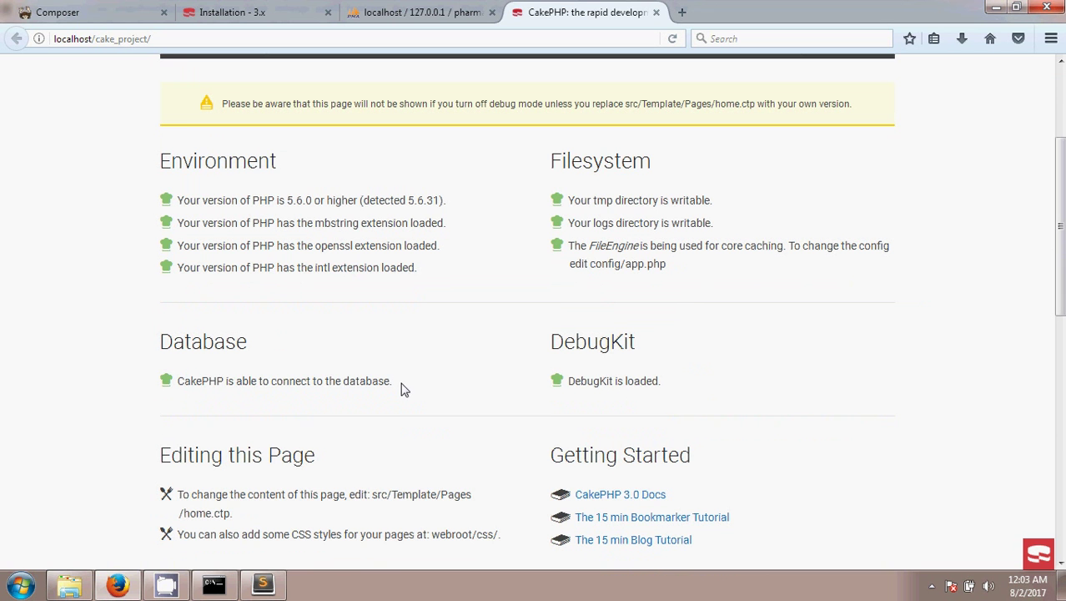
left_click_drag(402, 390, 166, 382)
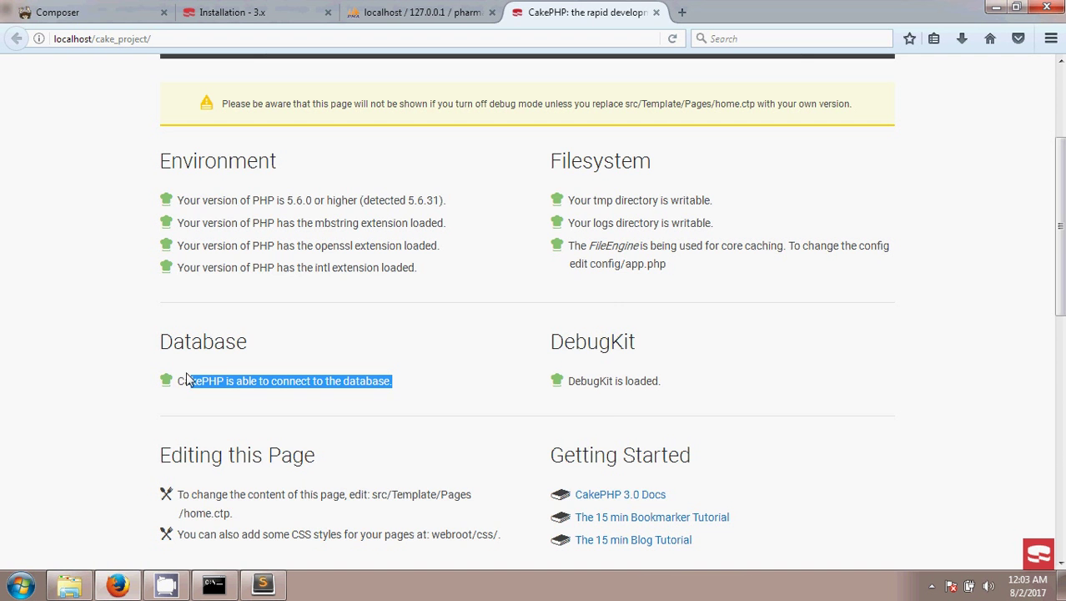
scroll(238, 397, "down", 8)
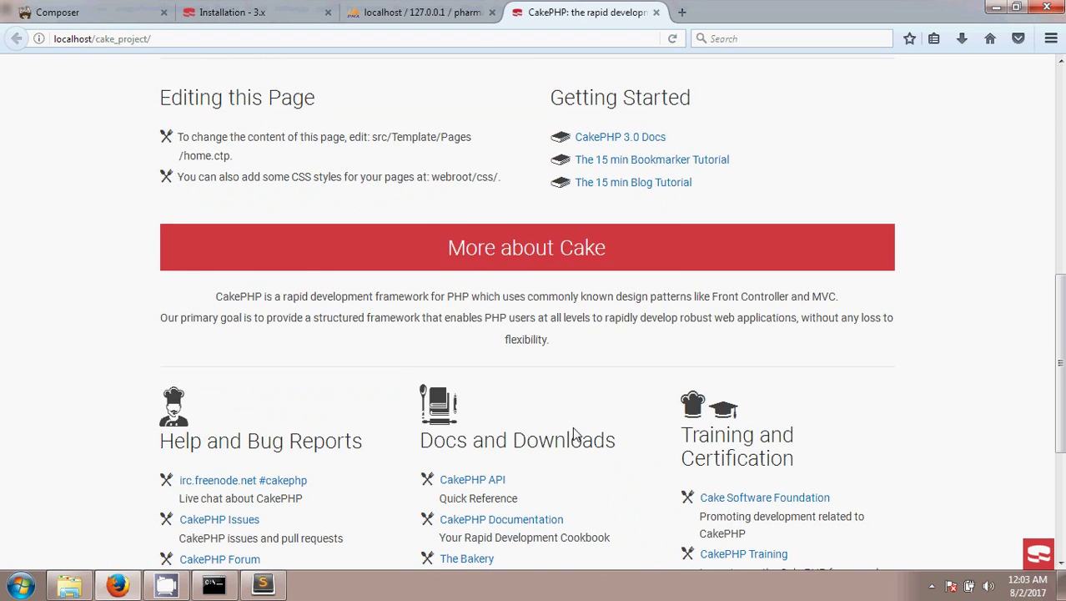
scroll(572, 433, "down", 5)
scroll(386, 393, "up", 18)
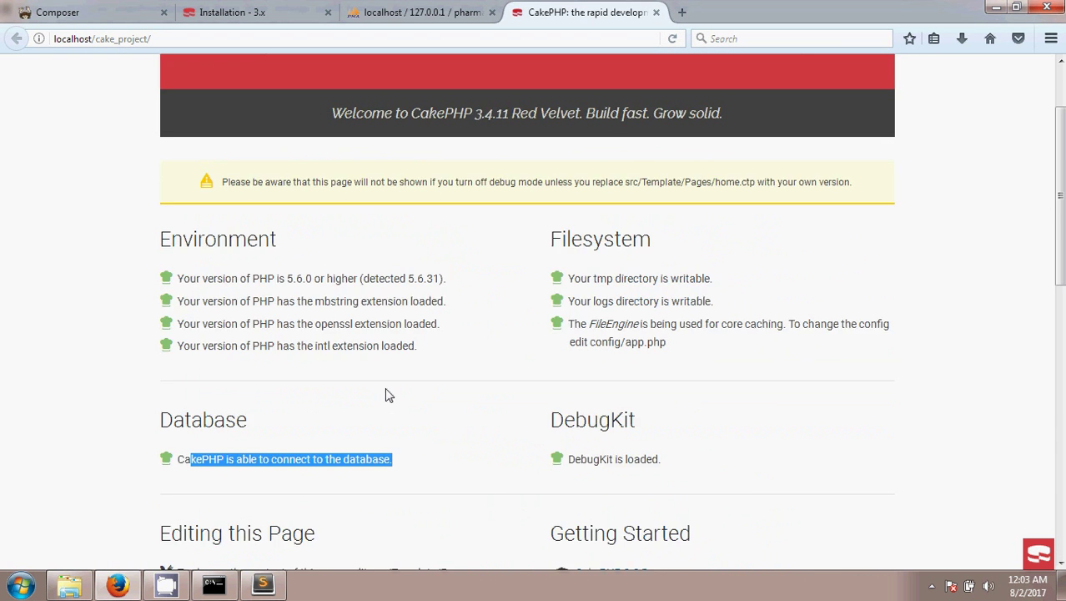